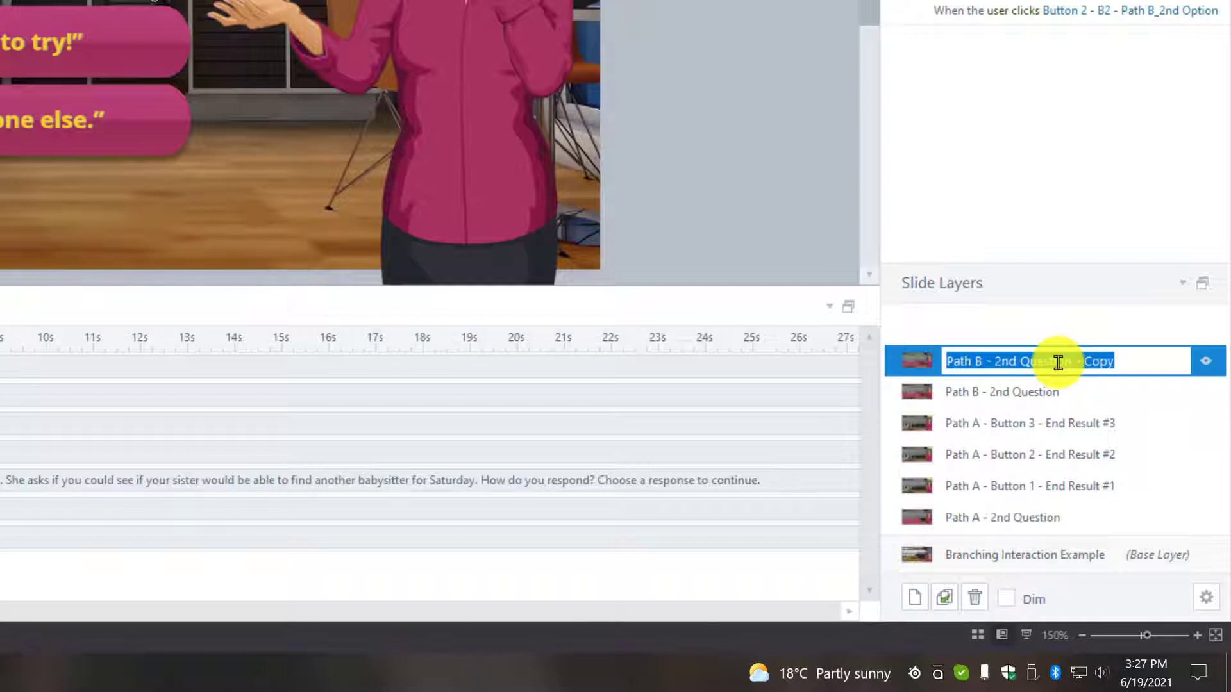
- Rename the copied Path B question layer "Path B - Button 1 - End Result #1" and duplicate it
{"action": "type", "text": "Path B - Button 1 - End Result #1"}
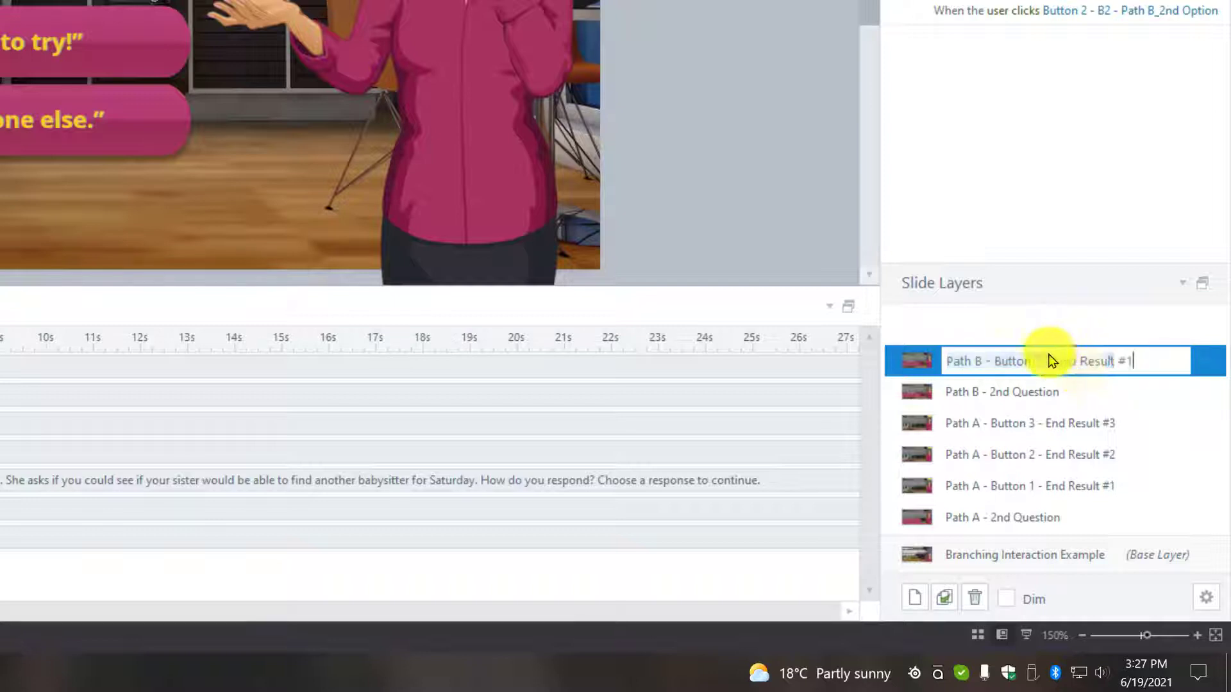
{"action": "key", "text": "Return"}
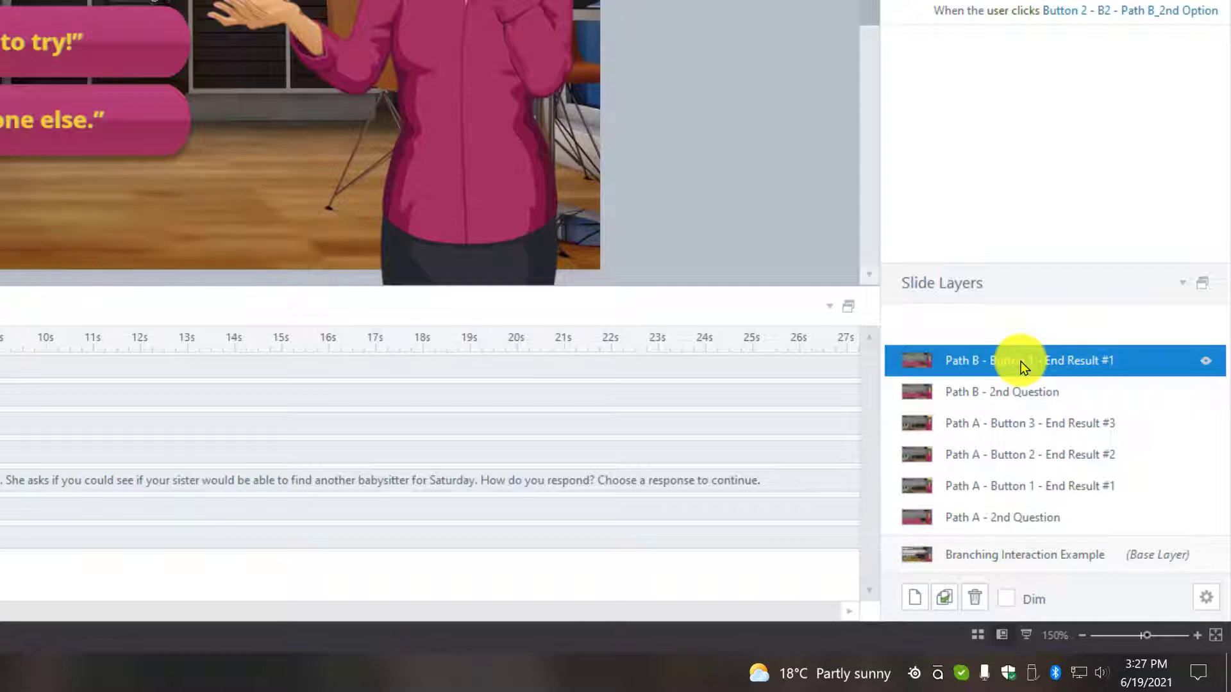
{"action": "right_click", "coordinate": [1021, 362]}
{"action": "left_click", "coordinate": [1069, 393]}
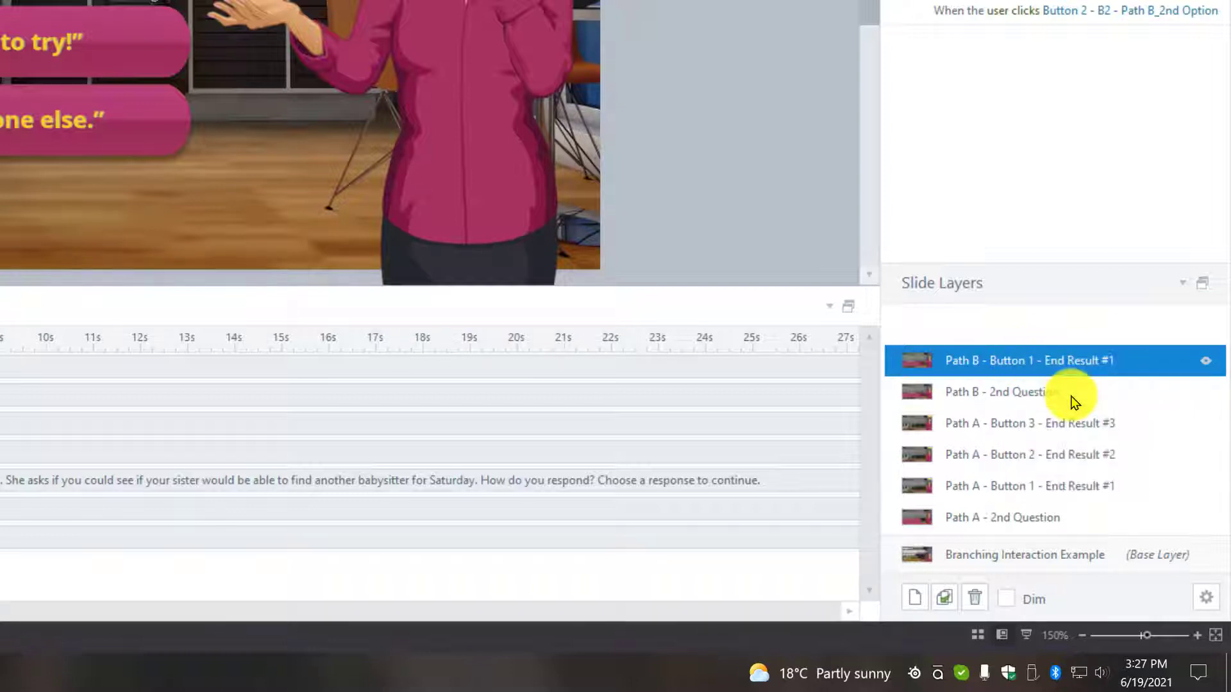
- Rename the new duplicate layer "Path B - Button 2 - End Result #2"
{"action": "right_click", "coordinate": [1027, 333]}
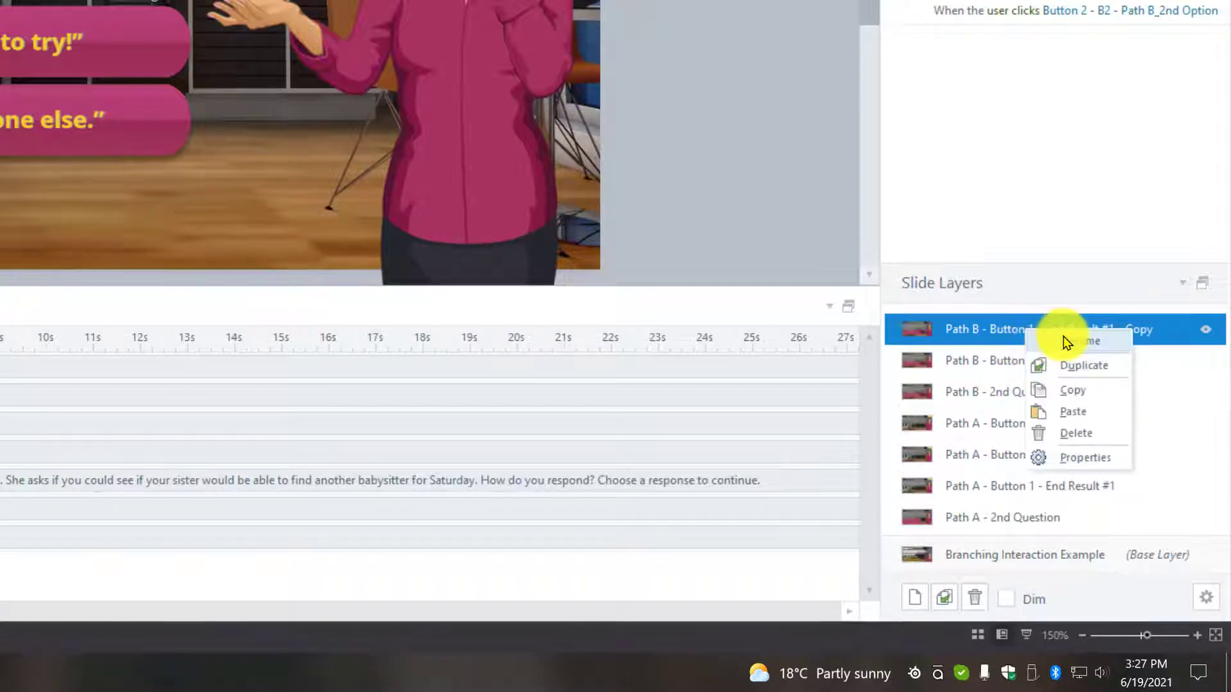
{"action": "left_click", "coordinate": [1064, 339]}
{"action": "left_click", "coordinate": [1045, 332]}
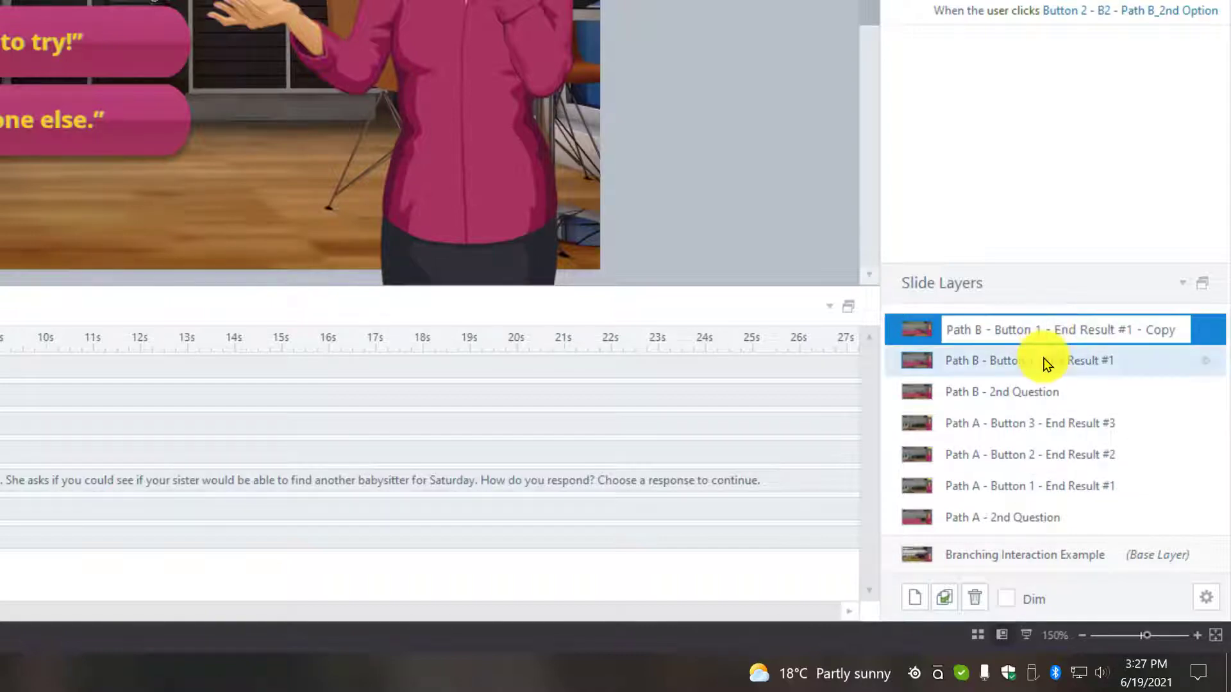
{"action": "type", "text": "2"}
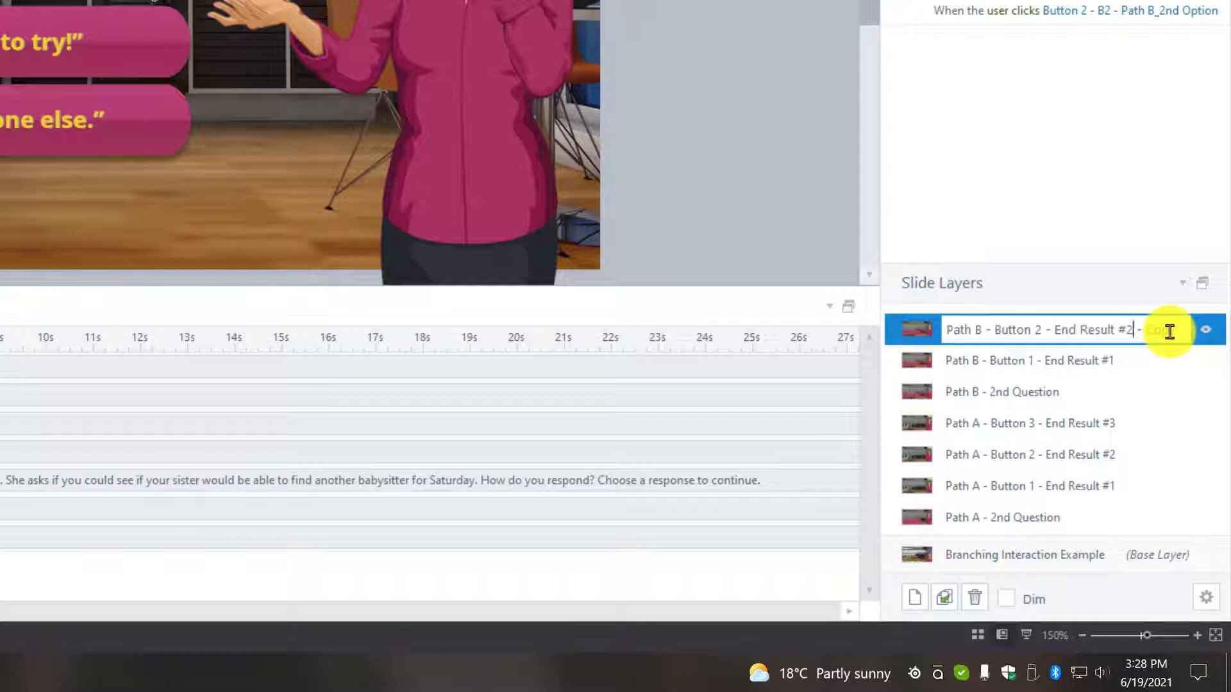
{"action": "key", "text": "BackSpace"}
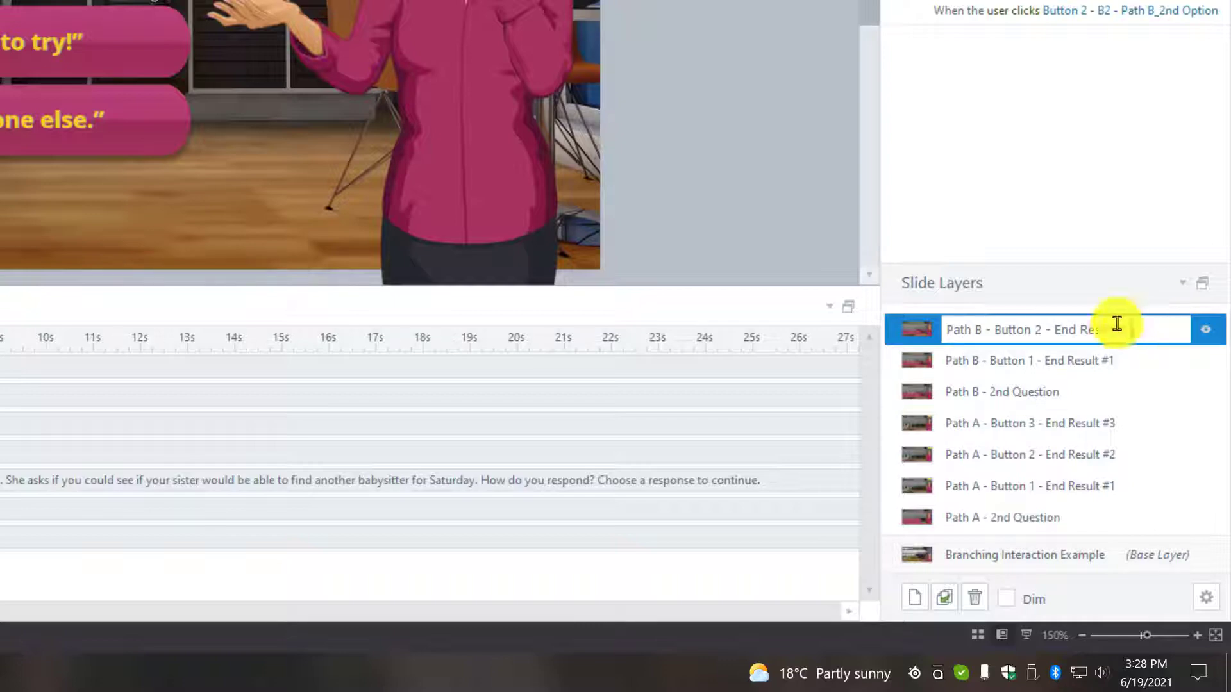
{"action": "left_click", "coordinate": [1029, 360]}
{"action": "left_click", "coordinate": [1006, 334]}
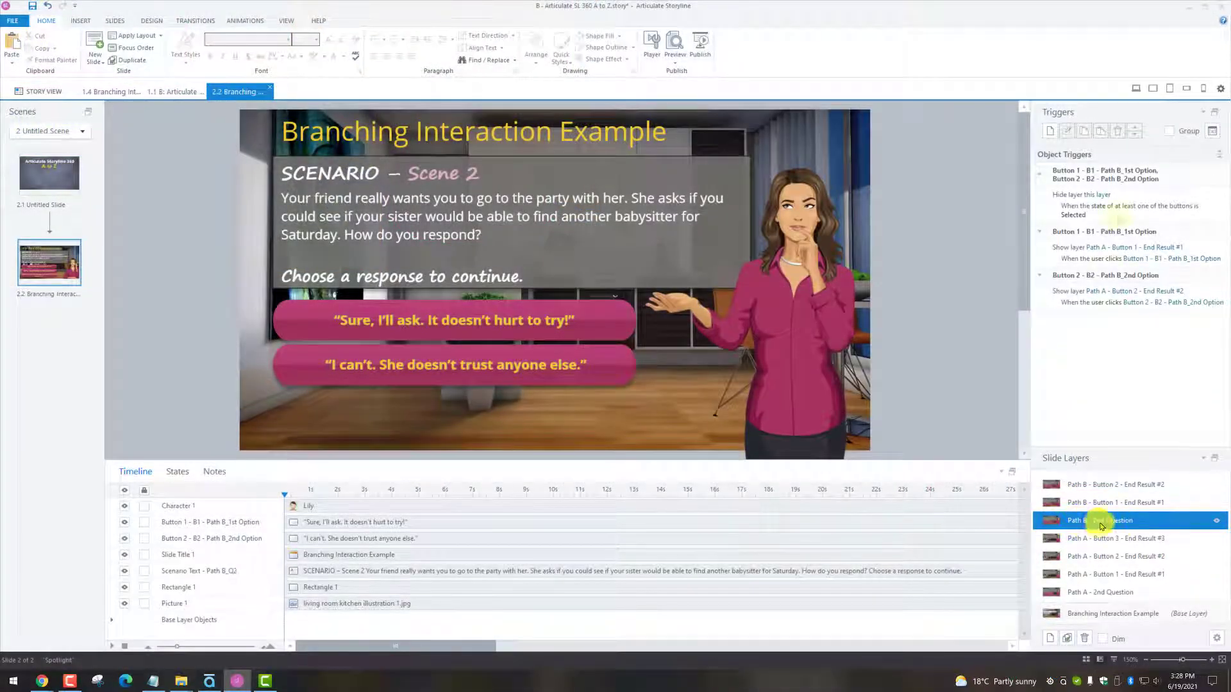
- Review the settings of the hide-layer trigger on the "Path B - 2nd Question" layer
{"action": "left_click", "coordinate": [1111, 218]}
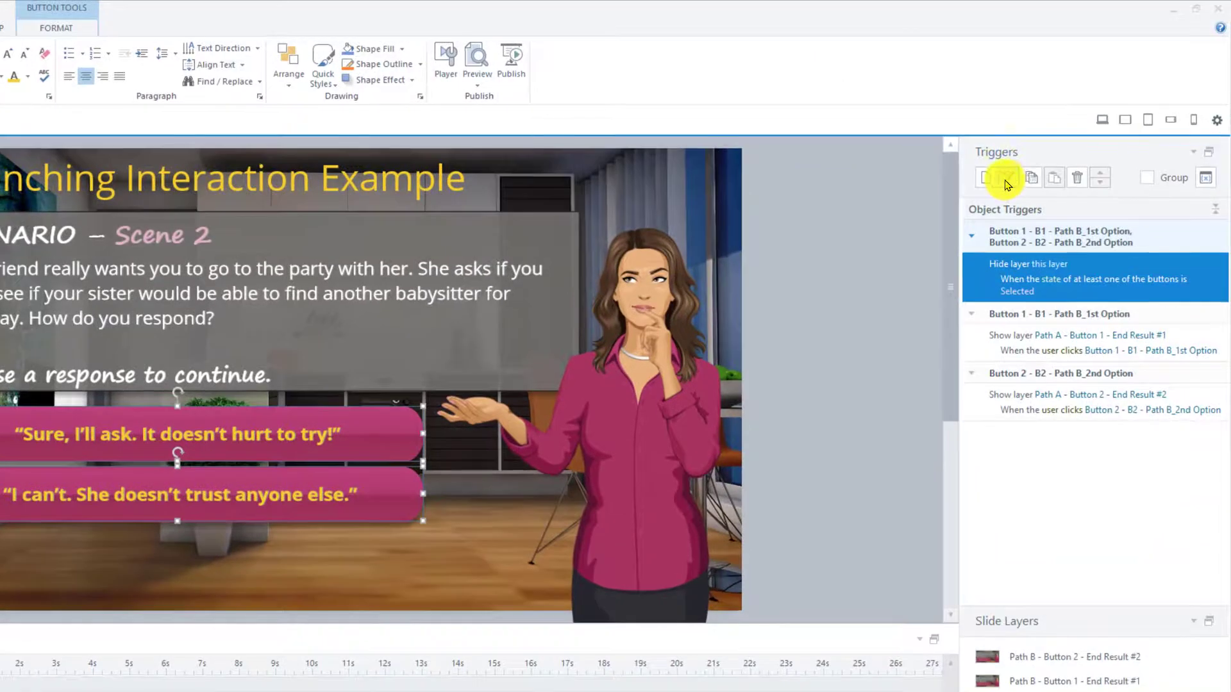
{"action": "left_click", "coordinate": [1007, 182]}
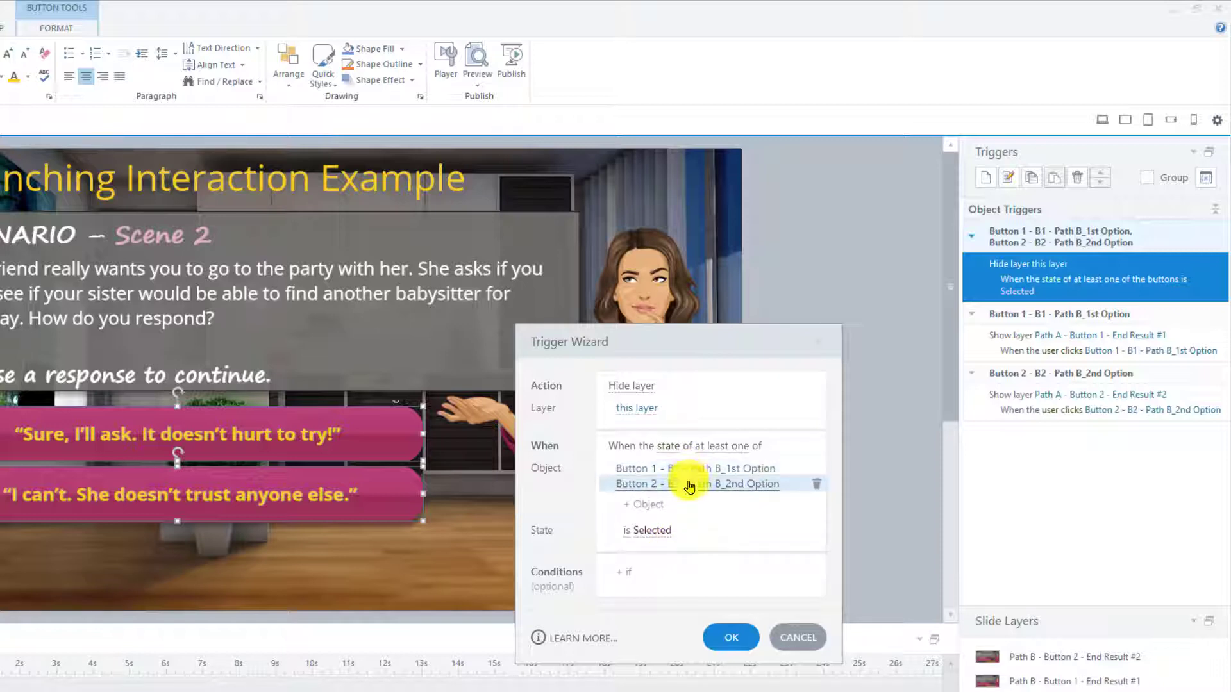
{"action": "left_click", "coordinate": [732, 637]}
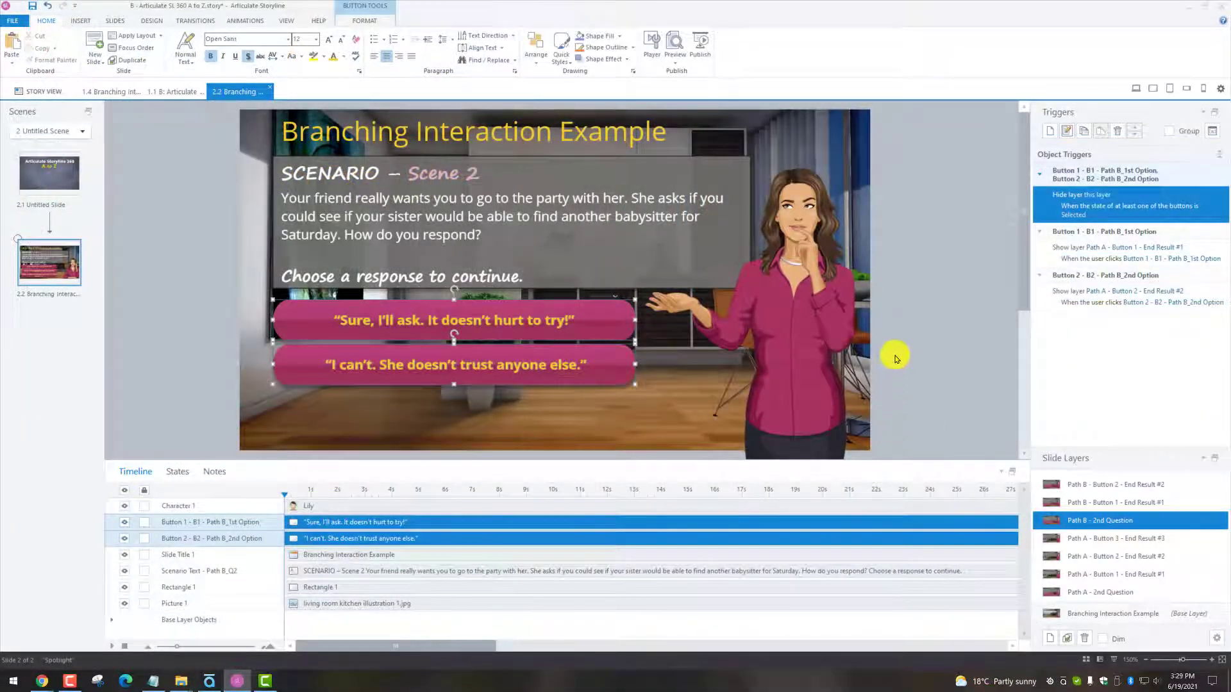
- Set the Button 1 click trigger on the Path B question layer to show layer "Path B - Button 1 - End Result #1"
{"action": "left_click", "coordinate": [1221, 256]}
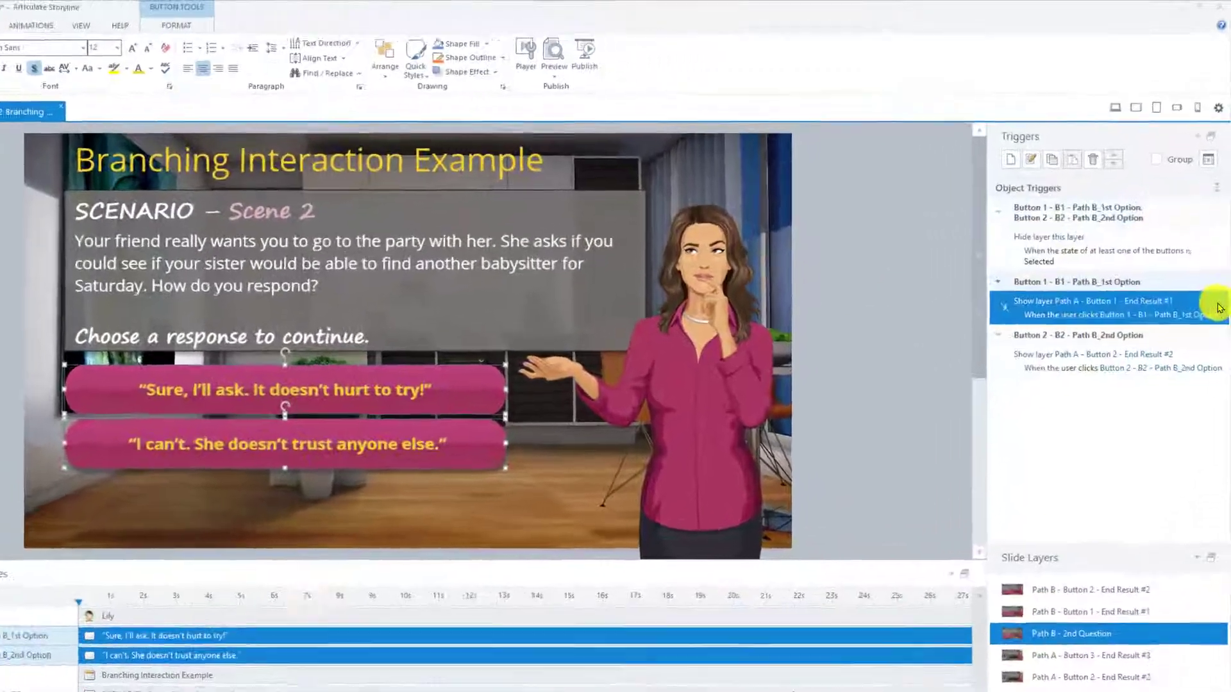
{"action": "left_click", "coordinate": [1066, 131]}
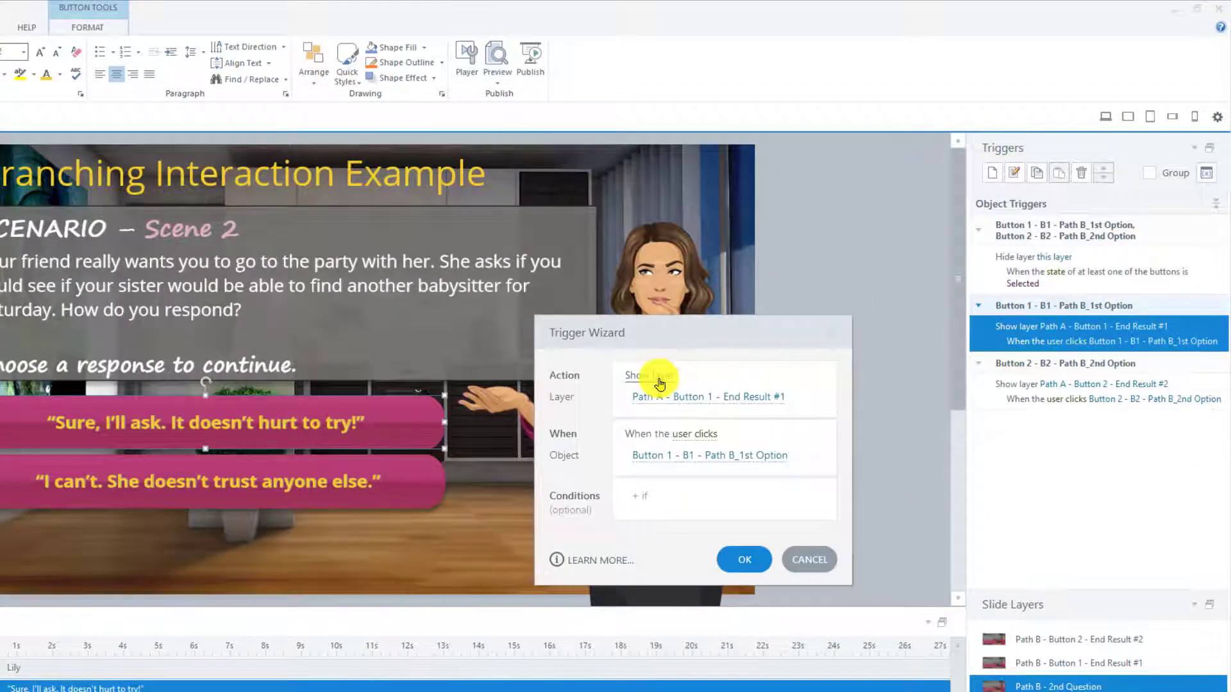
{"action": "left_click", "coordinate": [680, 400]}
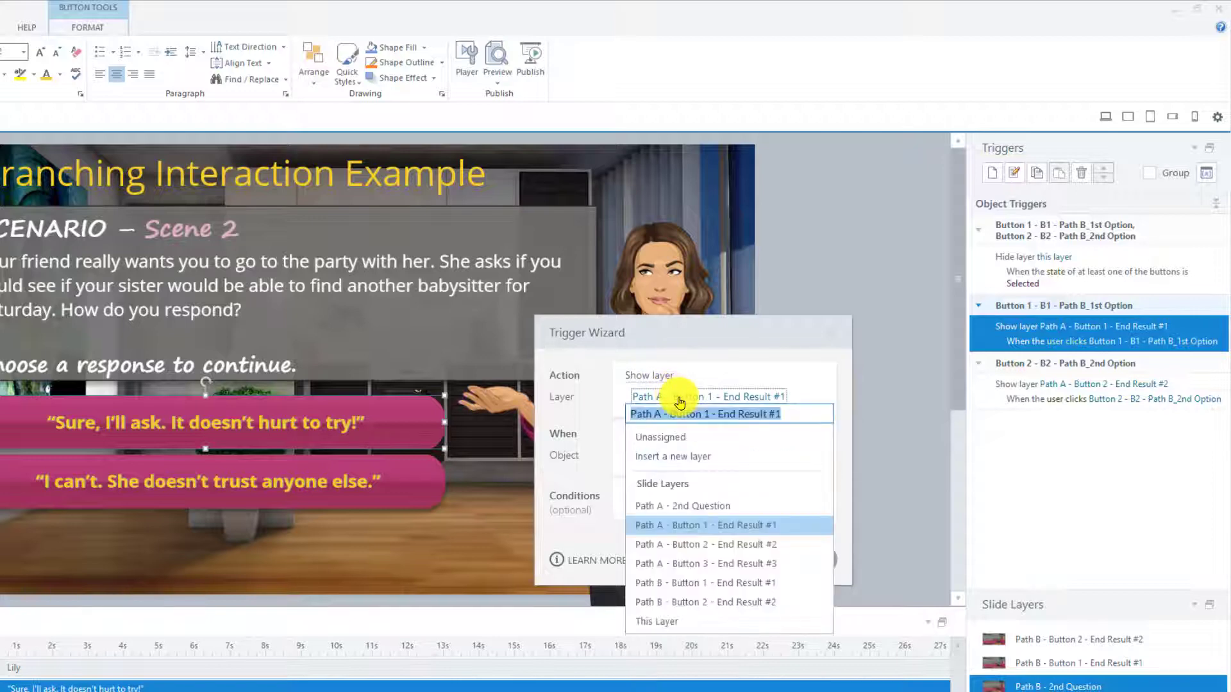
{"action": "left_click", "coordinate": [681, 575]}
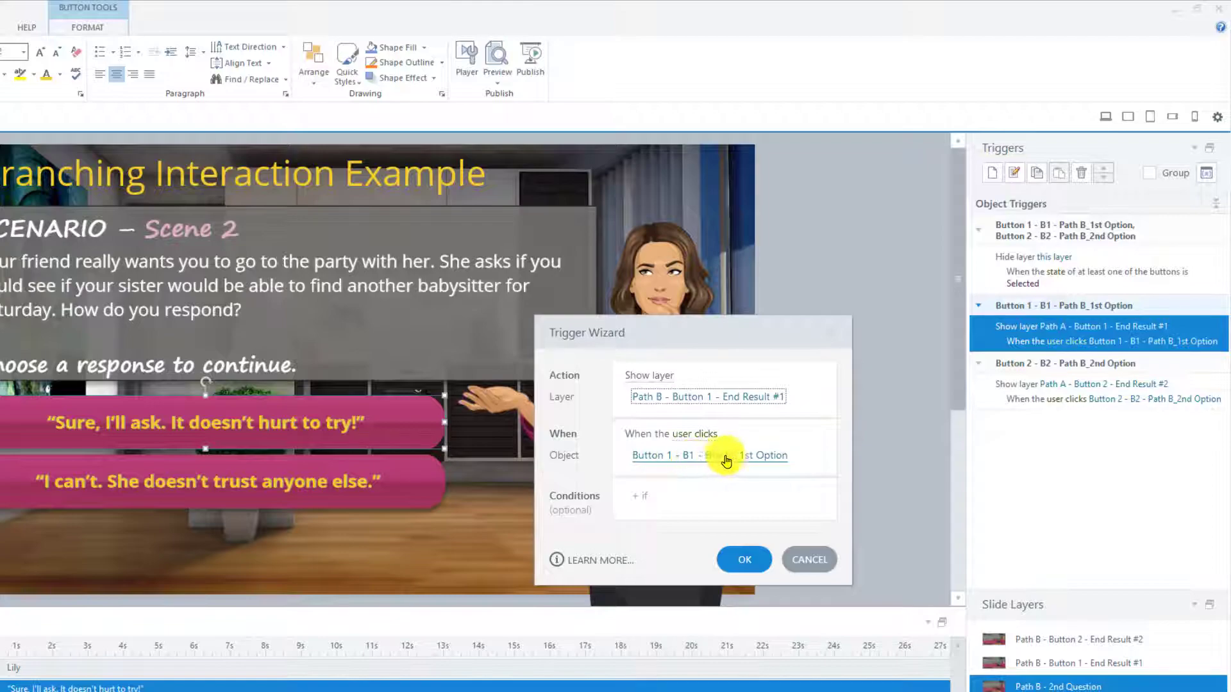
{"action": "left_click", "coordinate": [743, 558]}
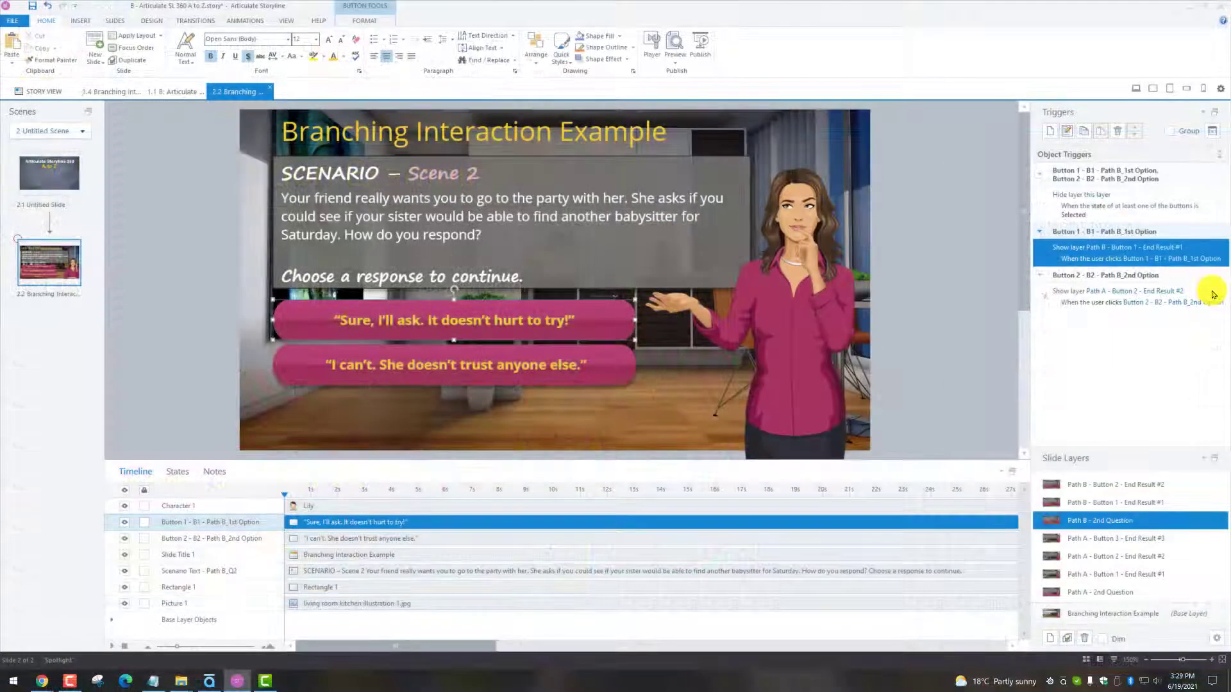
- Set the Button 2 click trigger on the Path B question layer to show layer "Path B - Button 2 - End Result #2"
{"action": "left_click", "coordinate": [1214, 294]}
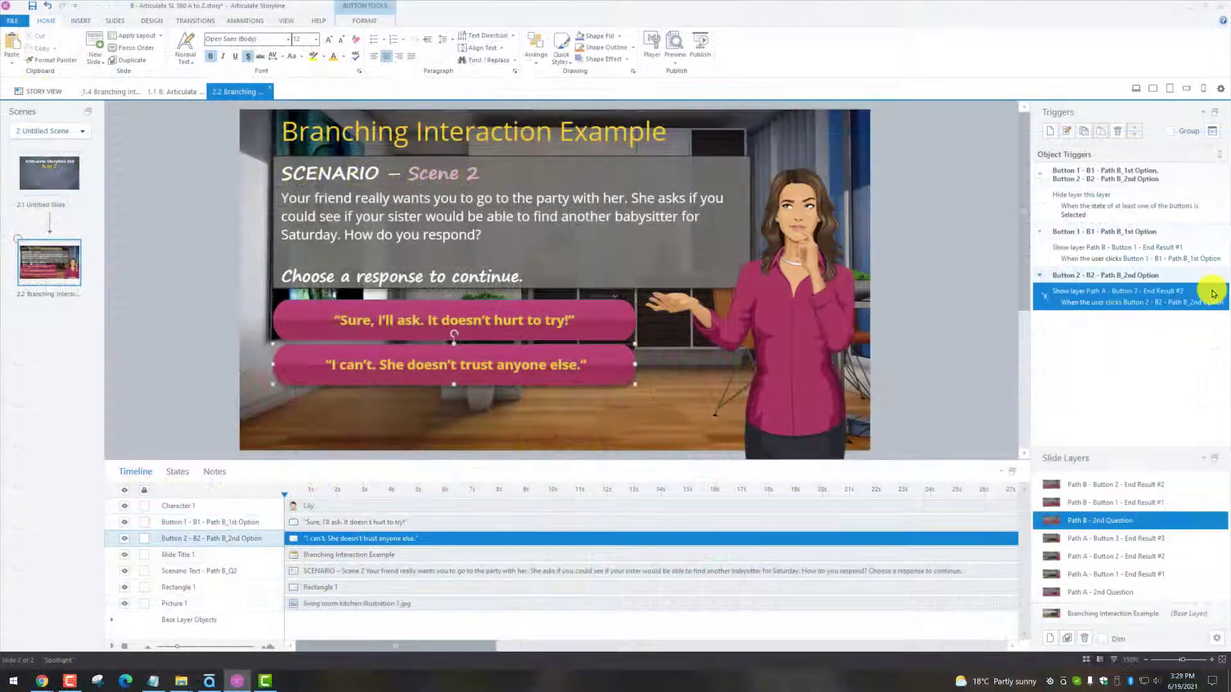
{"action": "left_click", "coordinate": [1067, 130]}
{"action": "left_click", "coordinate": [637, 418]}
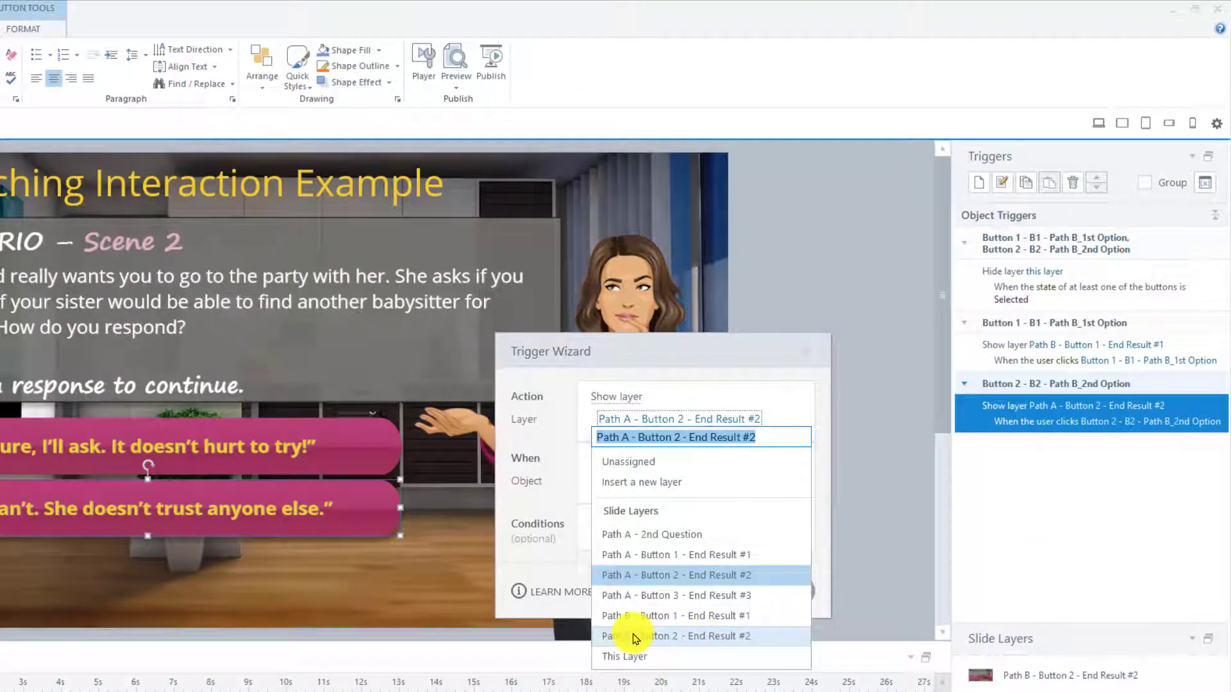
{"action": "left_click", "coordinate": [712, 637]}
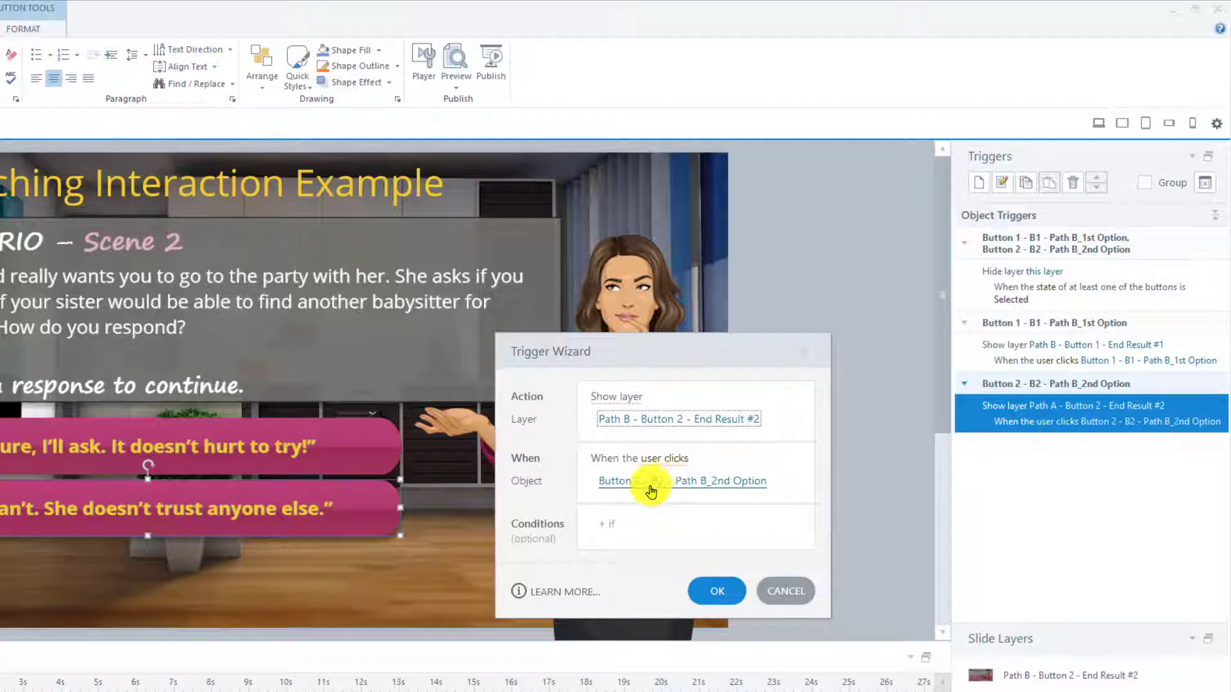
{"action": "left_click", "coordinate": [711, 591]}
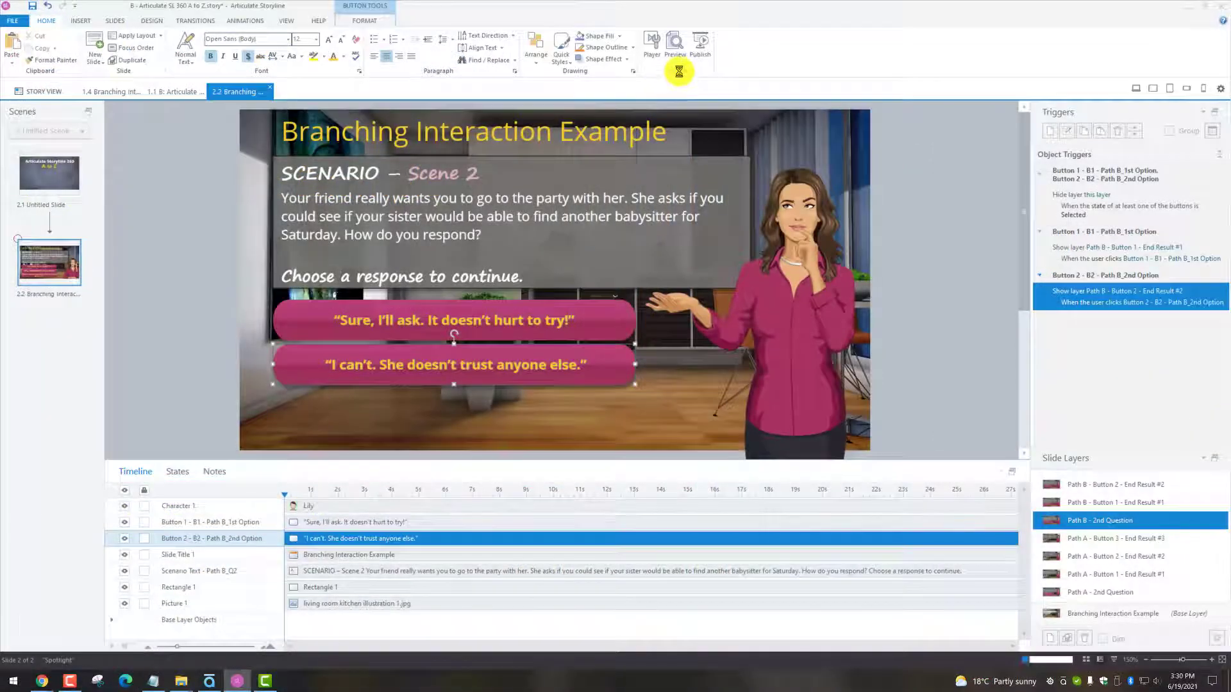
- Preview the slide, test the Path B responses with a replay, and close the preview
{"action": "left_click", "coordinate": [673, 56]}
{"action": "left_click", "coordinate": [678, 75]}
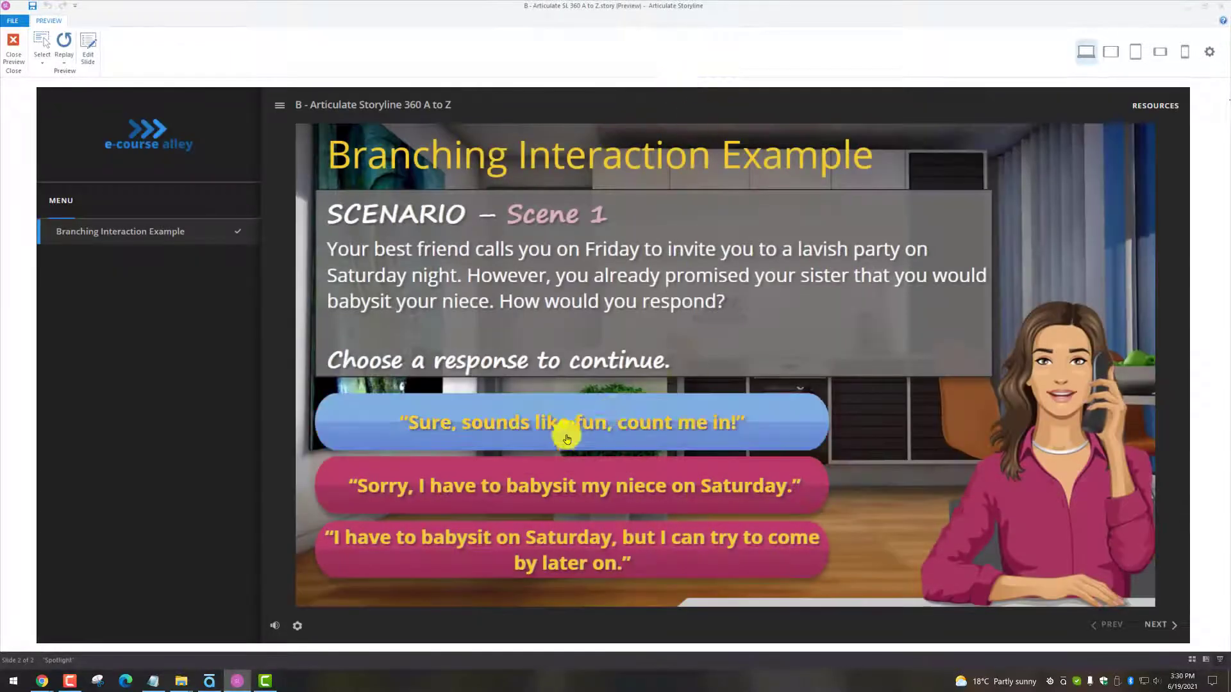
{"action": "left_click", "coordinate": [553, 494]}
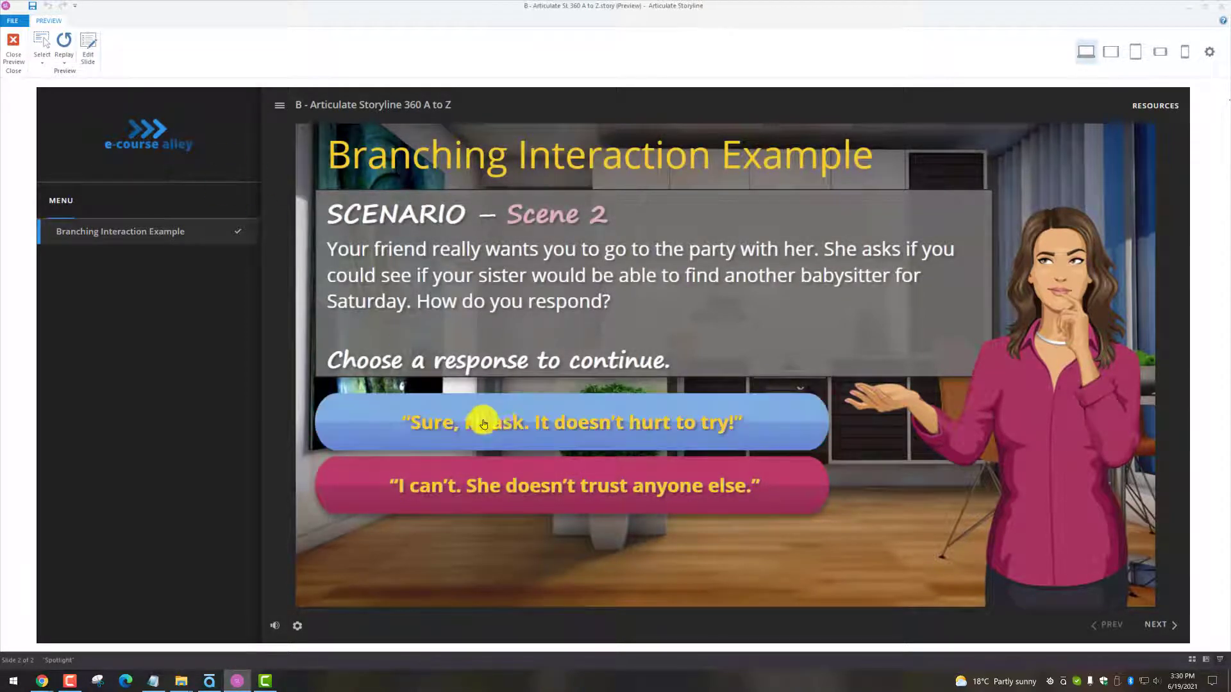
{"action": "left_click", "coordinate": [63, 44]}
{"action": "left_click", "coordinate": [541, 482]}
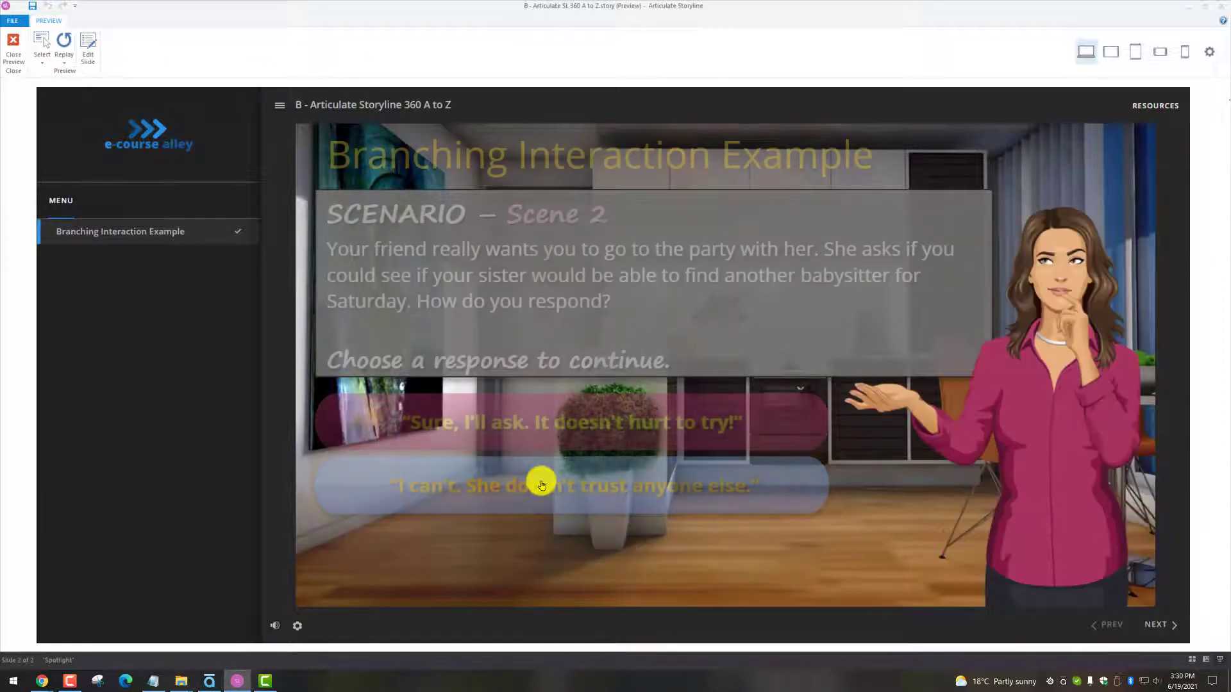
{"action": "left_click", "coordinate": [501, 503]}
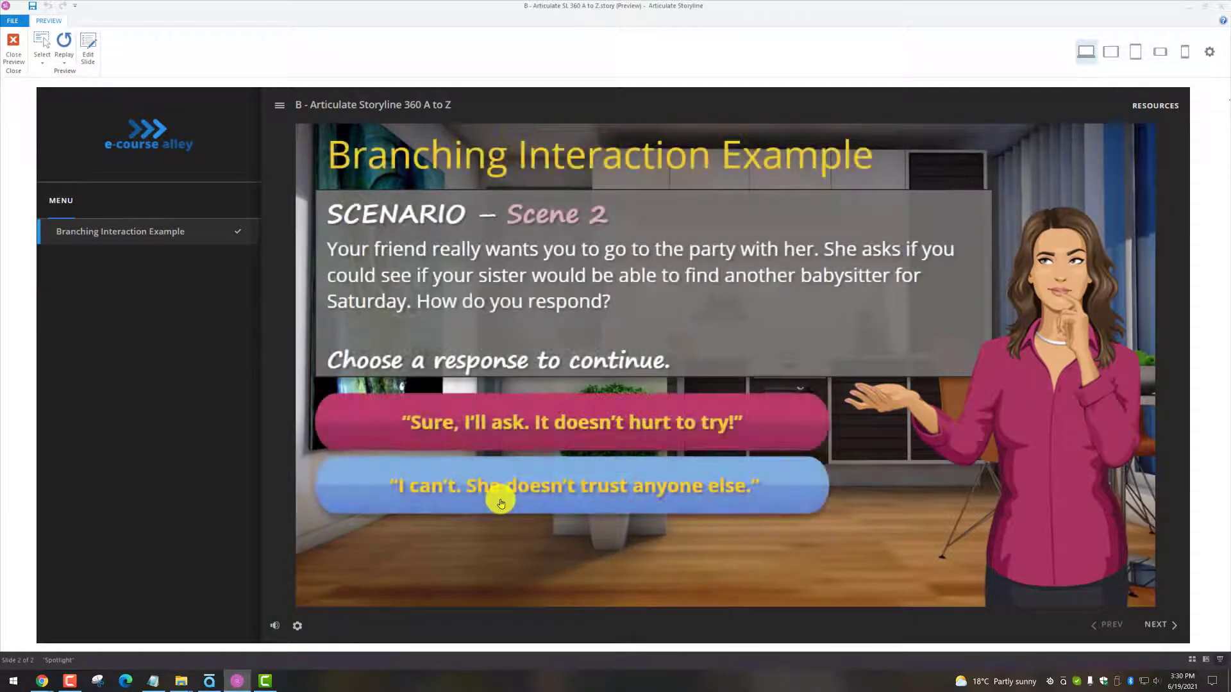
{"action": "left_click", "coordinate": [11, 43]}
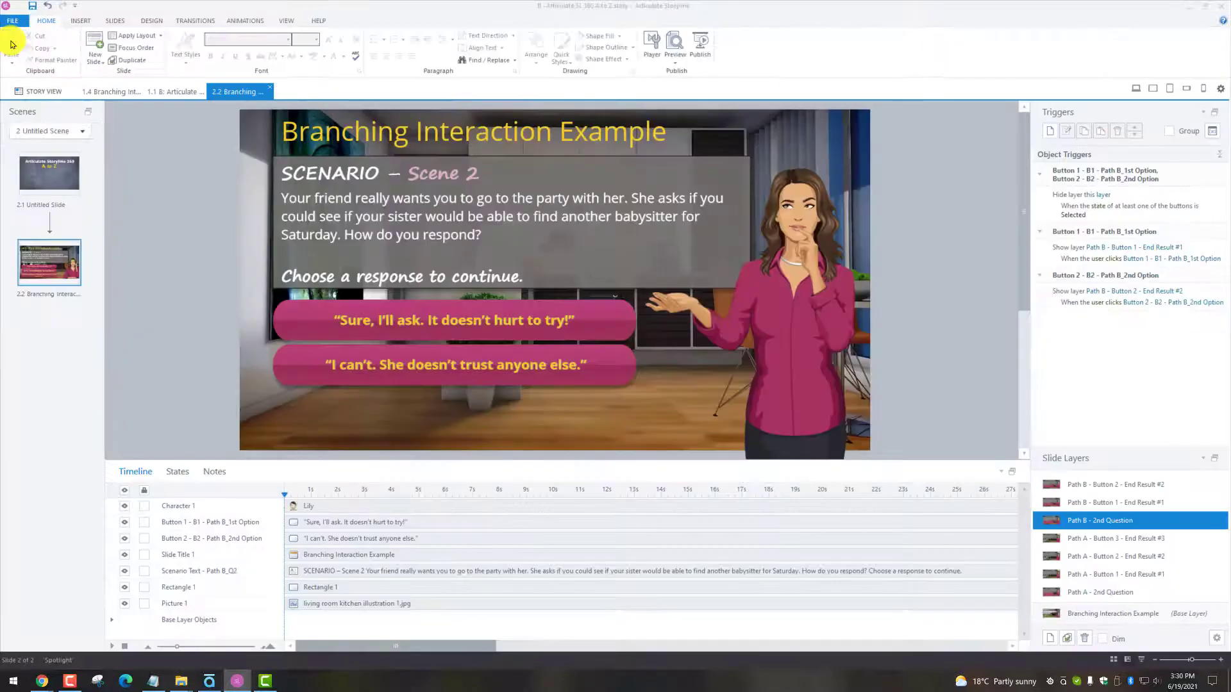
- Delete both response buttons from the "Path B - Button 1 - End Result #1" layer
{"action": "left_click", "coordinate": [1094, 504]}
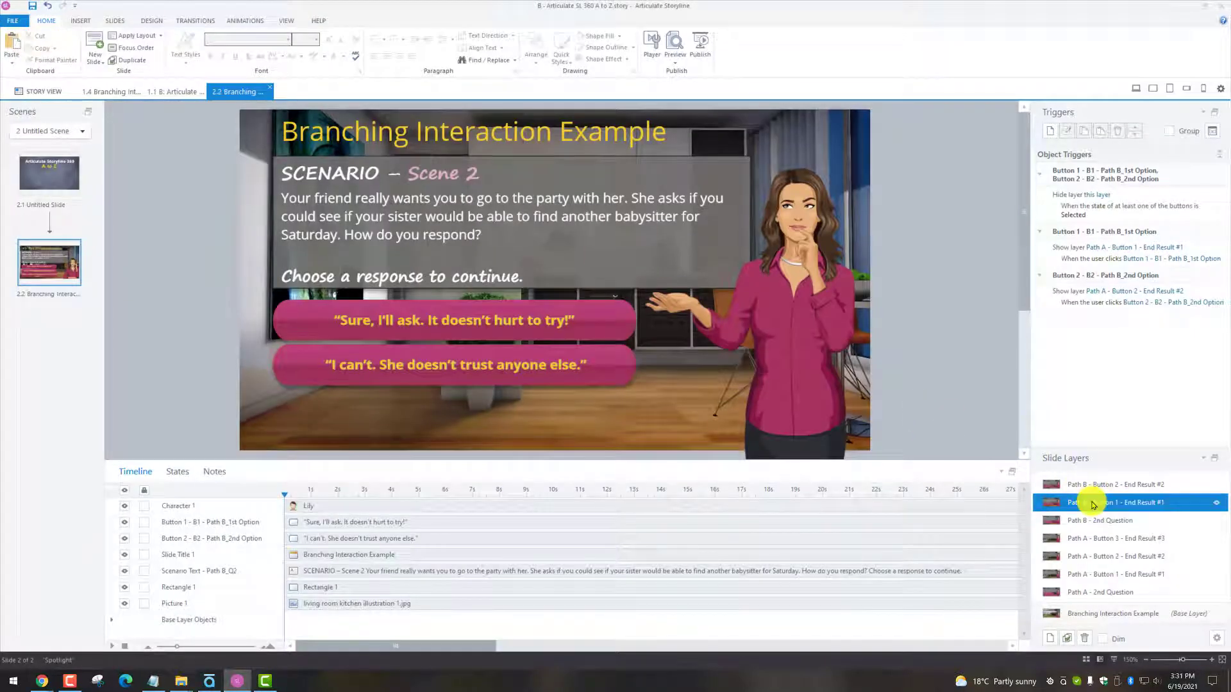
{"action": "left_click", "coordinate": [308, 524]}
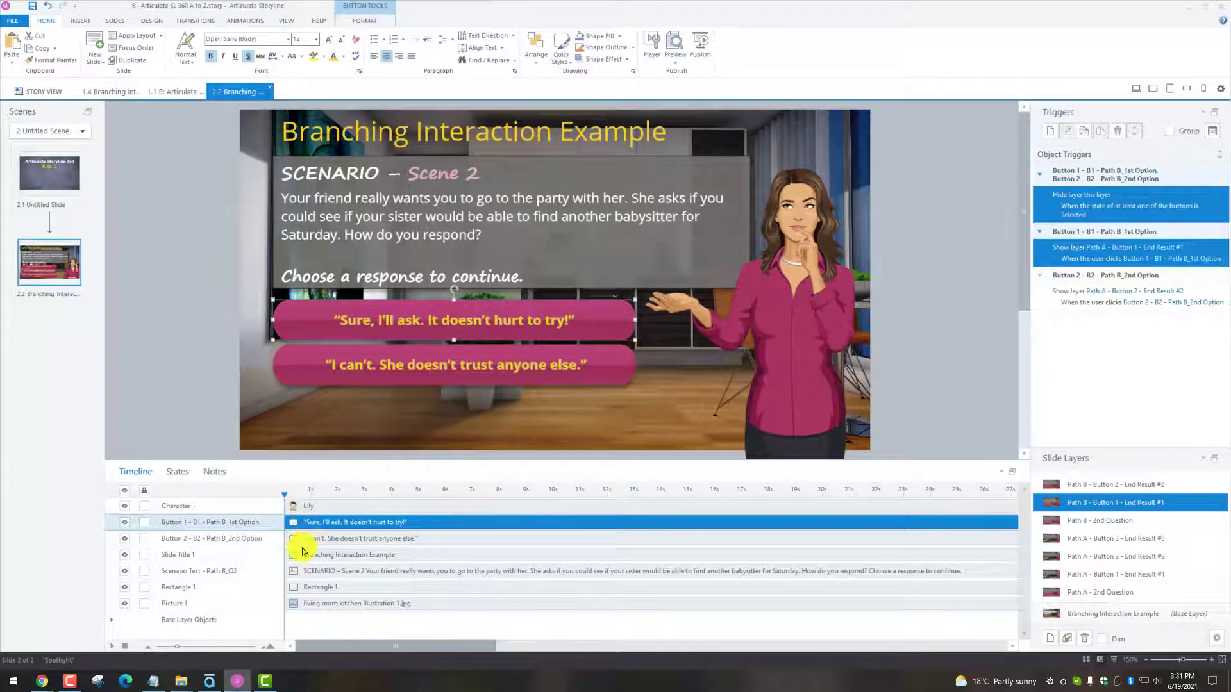
{"action": "left_click", "coordinate": [303, 539], "text": "ctrl"}
{"action": "key", "text": "Delete"}
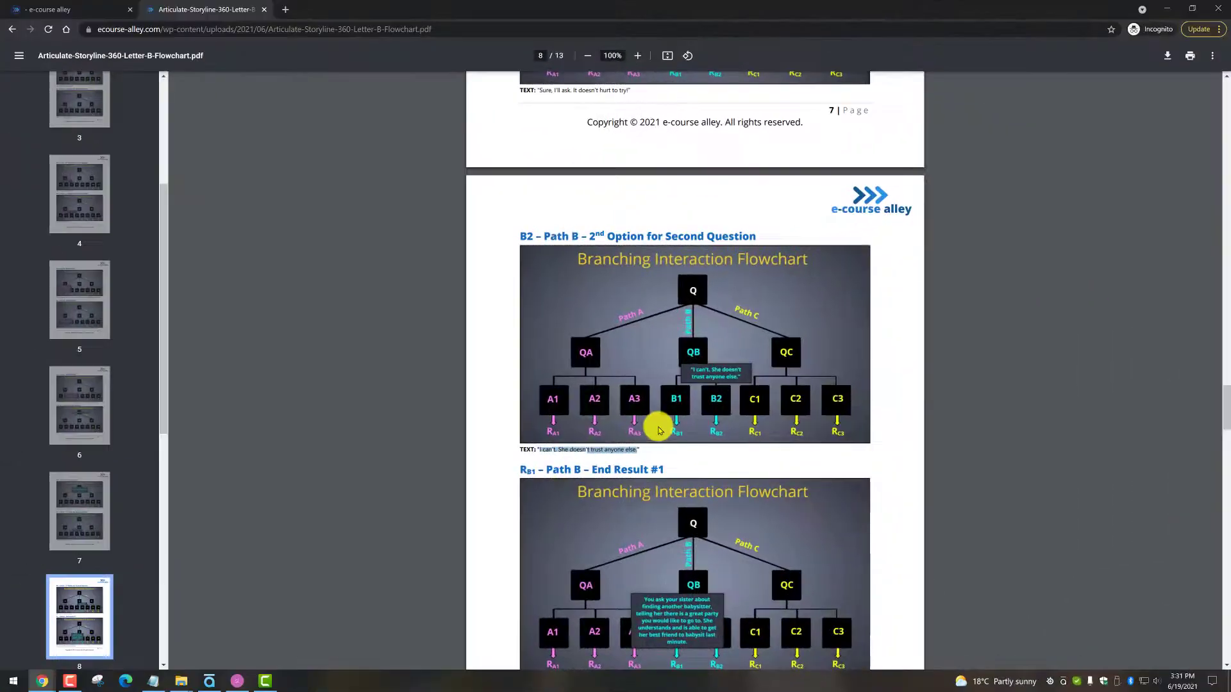
- Copy the text for "Path B – End Result #1" from the flowchart PDF in the browser
{"action": "scroll", "coordinate": [651, 418], "scroll_direction": "down", "scroll_amount": 3}
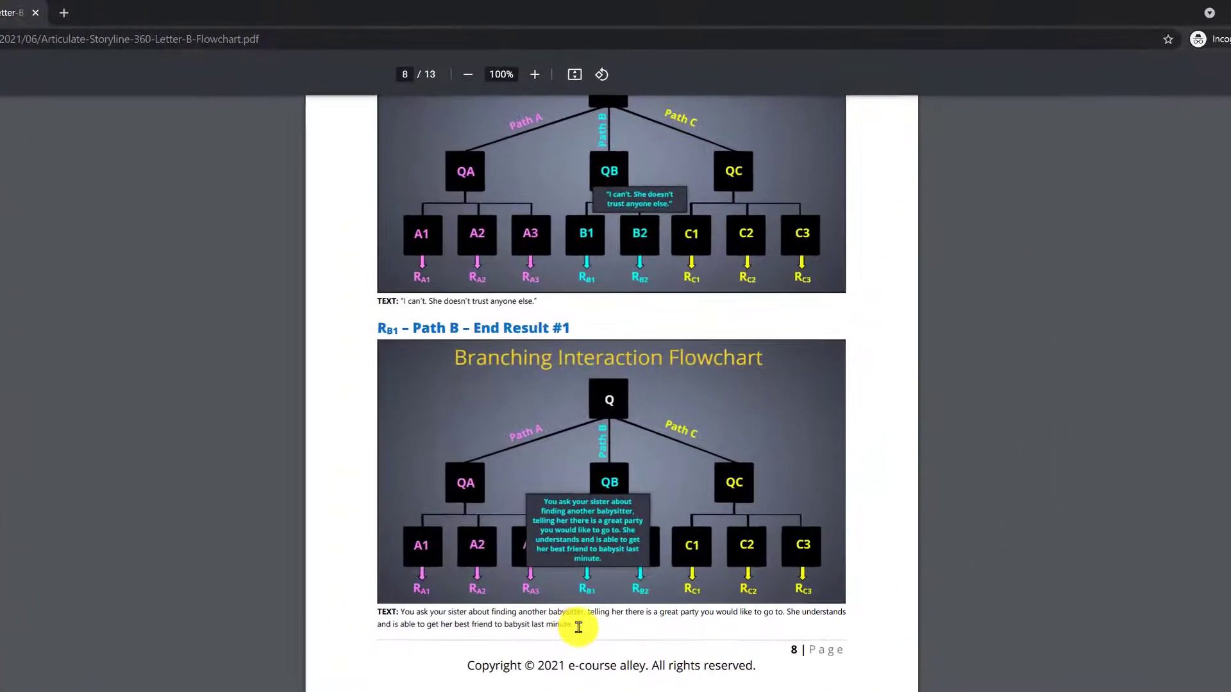
{"action": "left_click_drag", "start_coordinate": [673, 469], "coordinate": [536, 458]}
{"action": "key", "text": "ctrl+c"}
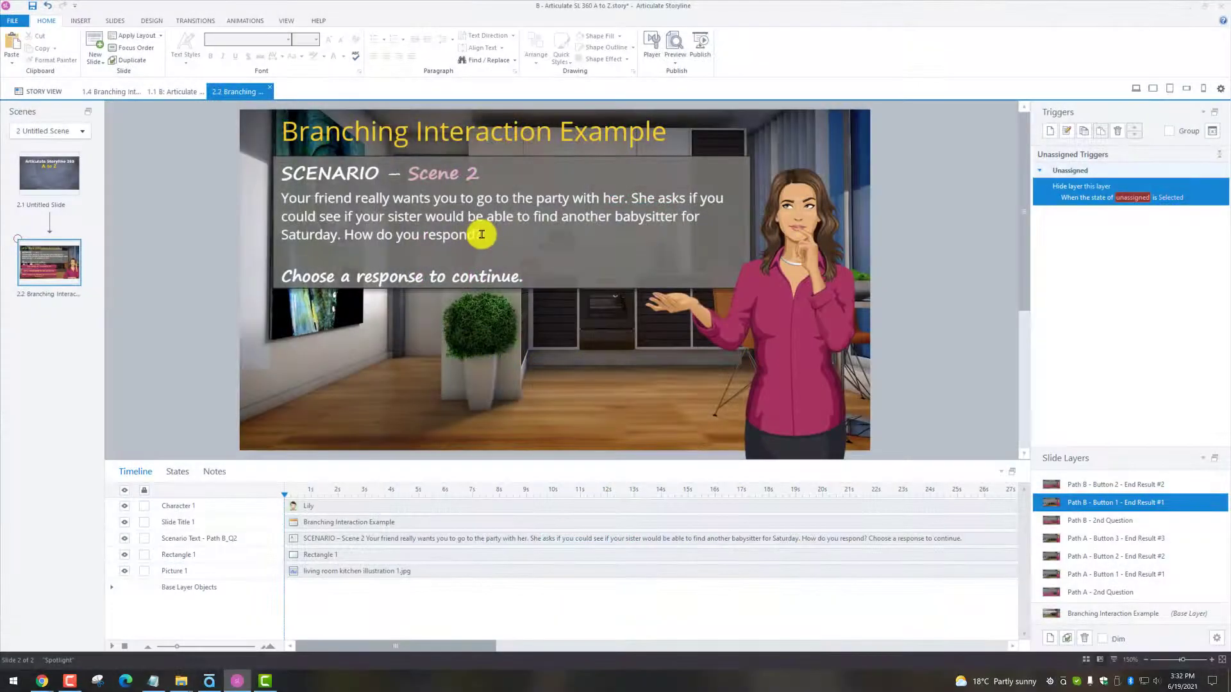
- Back in Storyline, replace the Scene 2 paragraph on the Path B End Result #1 layer with the copied text, removing the blank line inside it
{"action": "left_click", "coordinate": [481, 234]}
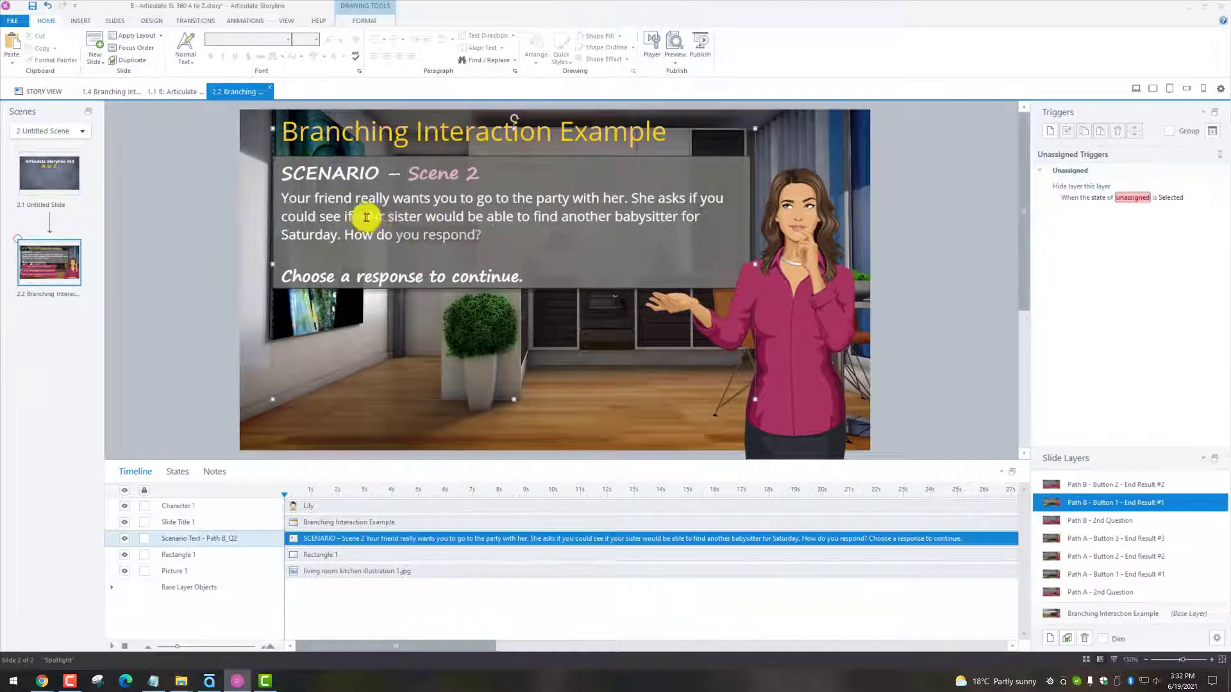
{"action": "key", "text": "ctrl+v"}
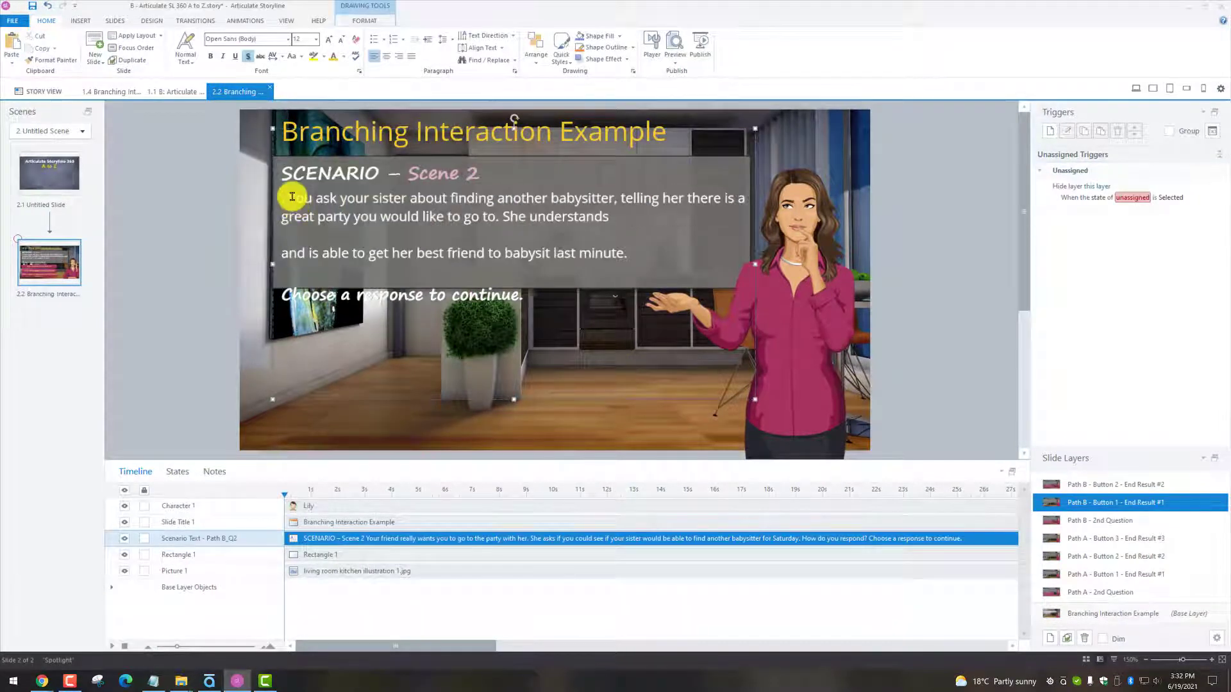
{"action": "left_click", "coordinate": [283, 253]}
{"action": "key", "text": "BackSpace"}
{"action": "key", "text": "BackSpace"}
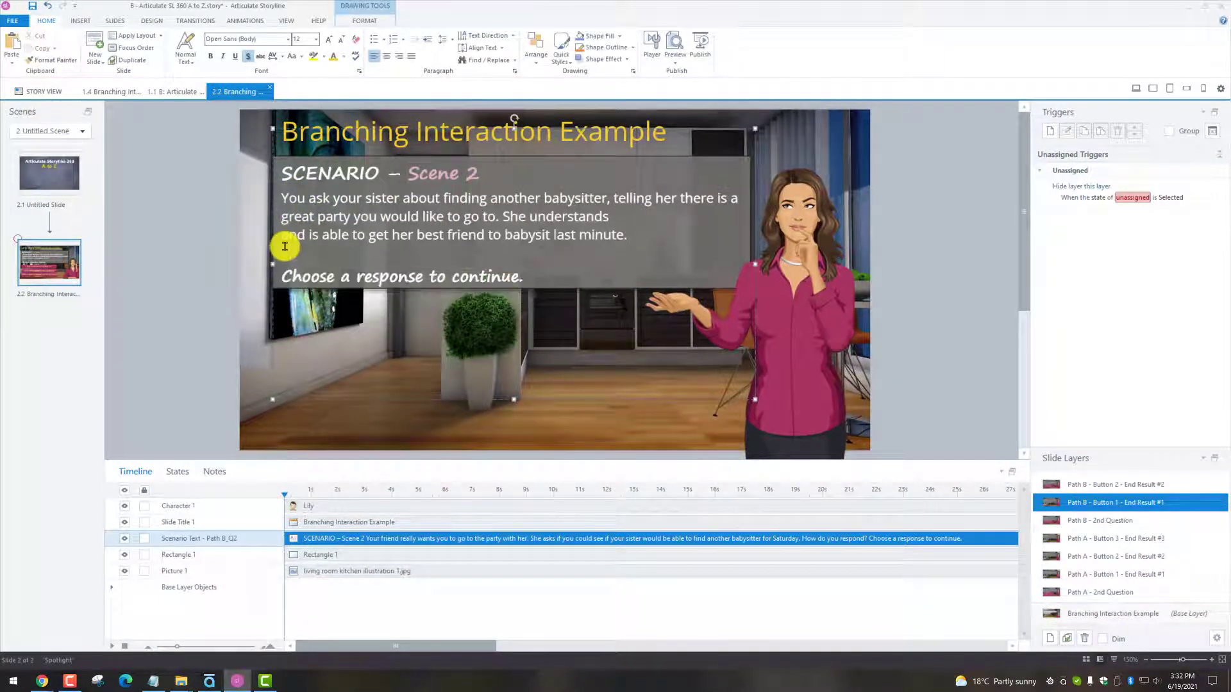
- Delete the "Choose a response to continue." line and close the line break within the result paragraph
{"action": "left_click", "coordinate": [406, 276]}
{"action": "triple_click", "coordinate": [407, 276]}
{"action": "key", "text": "BackSpace"}
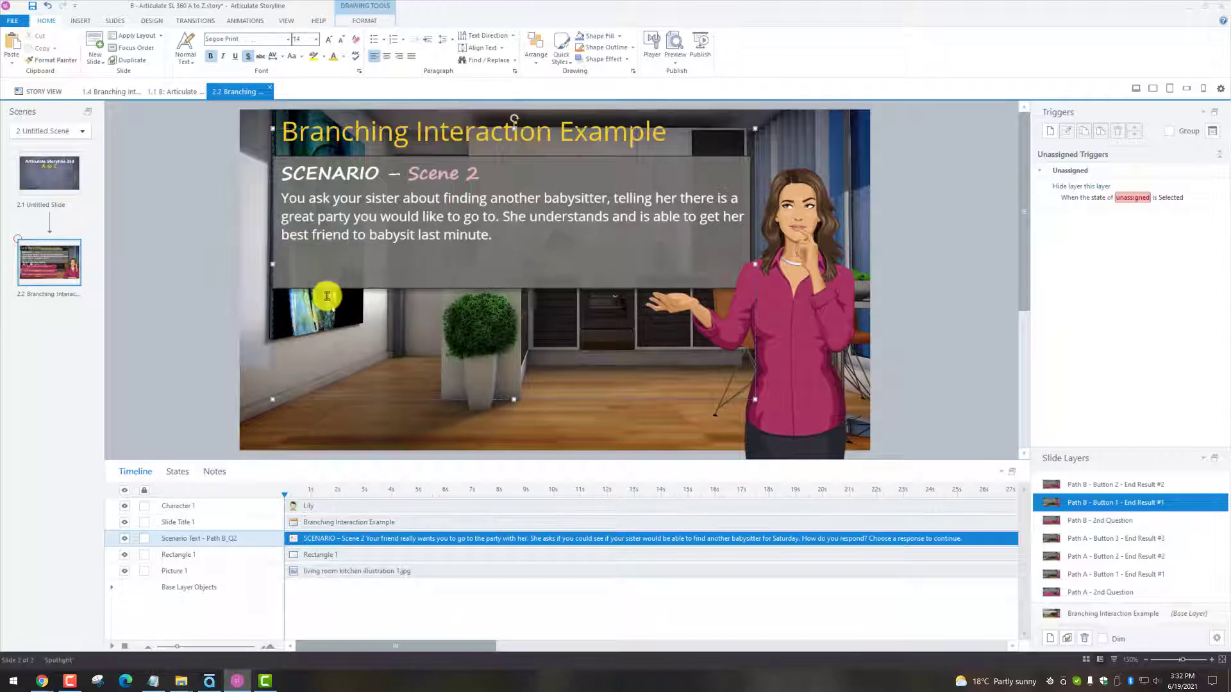
- Change the scenario heading on the "Path B - Button 1 - End Result #1" layer to "Scene 3"
{"action": "left_click", "coordinate": [478, 175]}
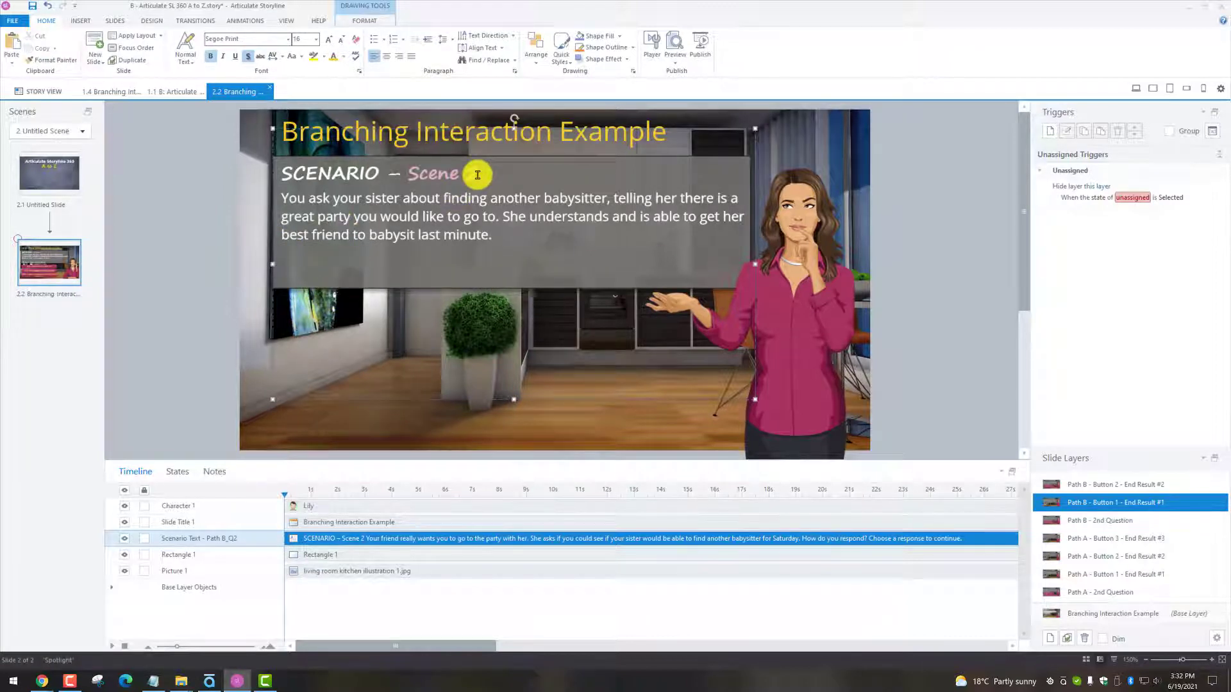
{"action": "type", "text": "3"}
{"action": "left_click", "coordinate": [1151, 503]}
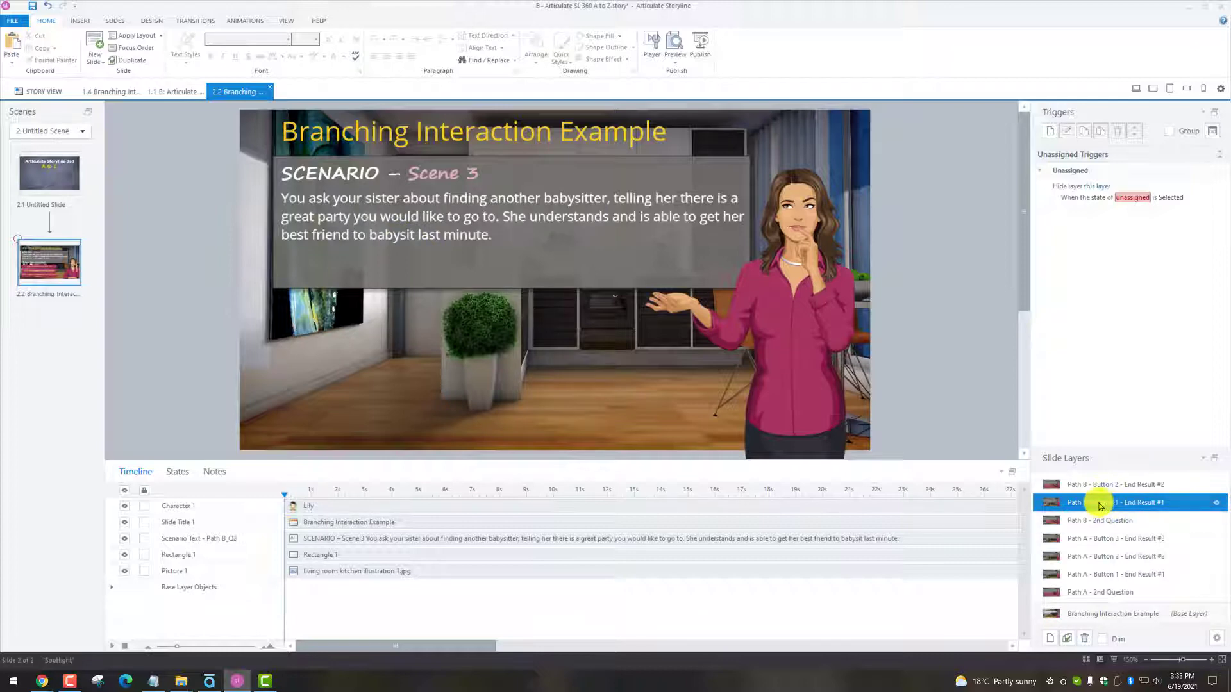
- Change the Lily character on this layer to the Happy expression with the "Arms crossed" pose
{"action": "right_click", "coordinate": [814, 319]}
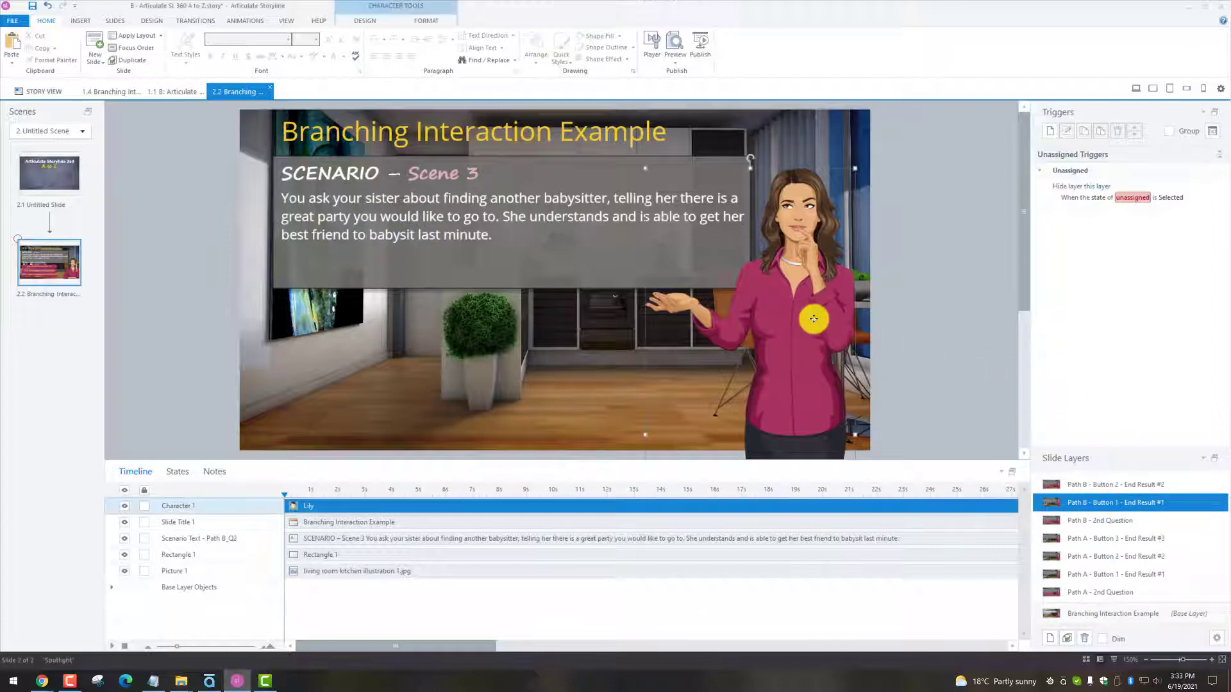
{"action": "mouse_move", "coordinate": [884, 472]}
{"action": "left_click", "coordinate": [970, 480]}
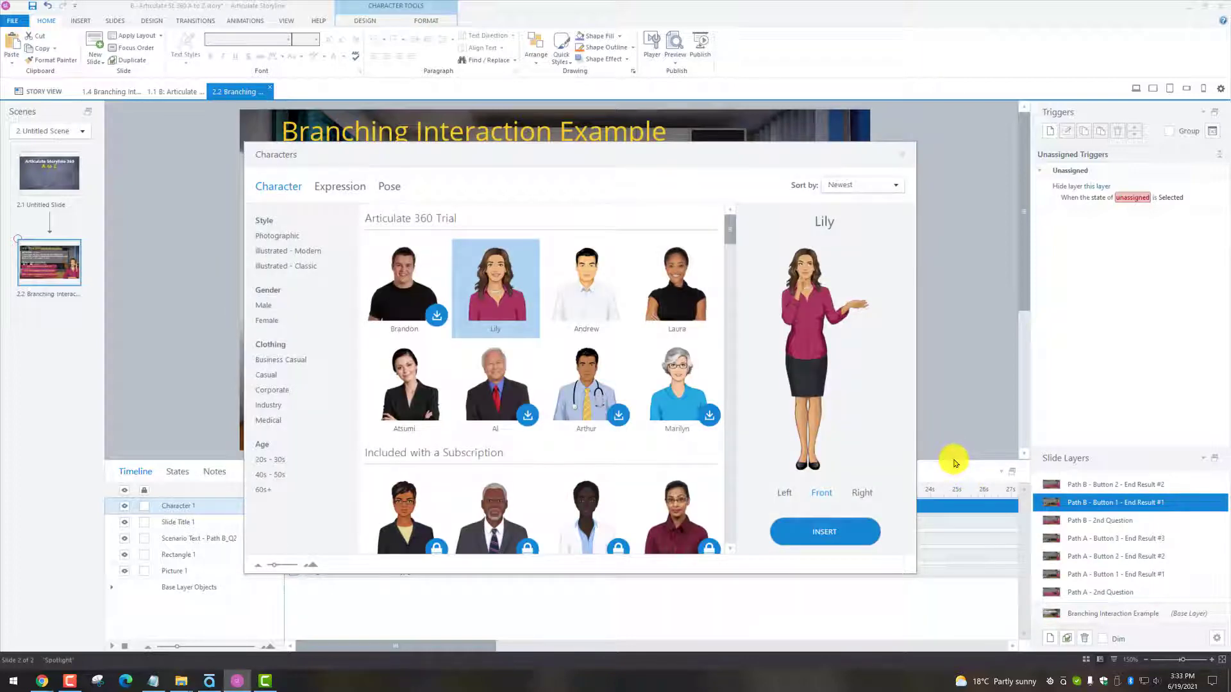
{"action": "left_click", "coordinate": [340, 187]}
{"action": "left_click", "coordinate": [384, 237]}
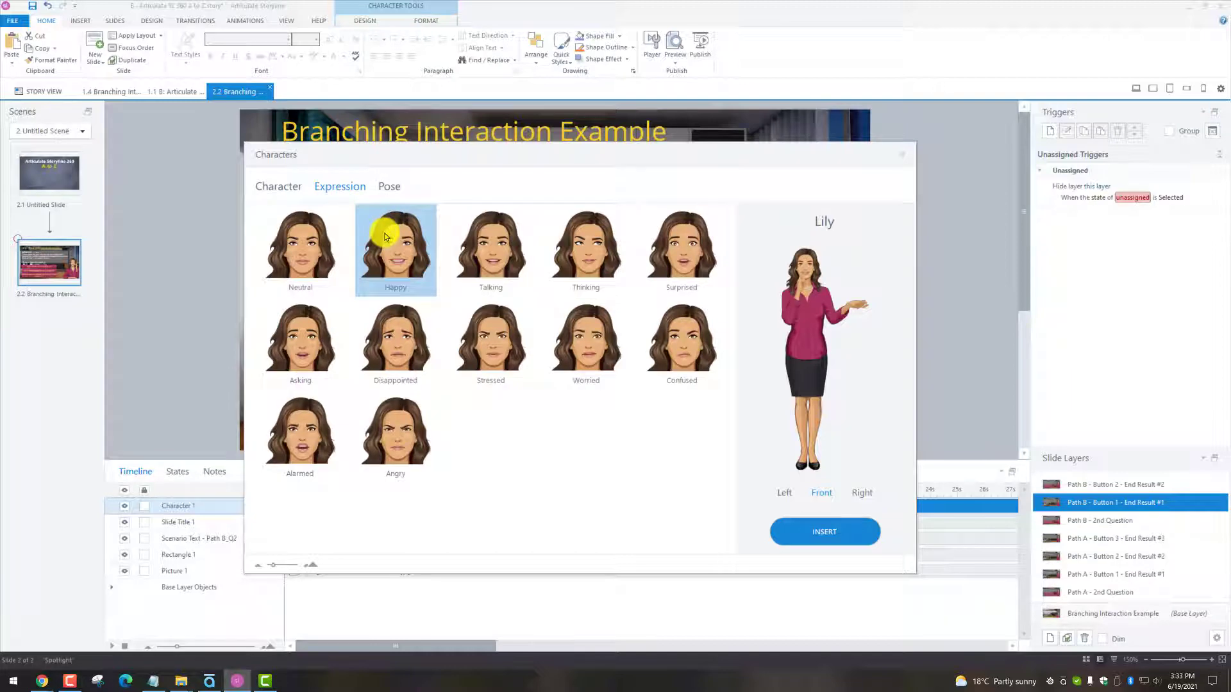
{"action": "left_click", "coordinate": [388, 187]}
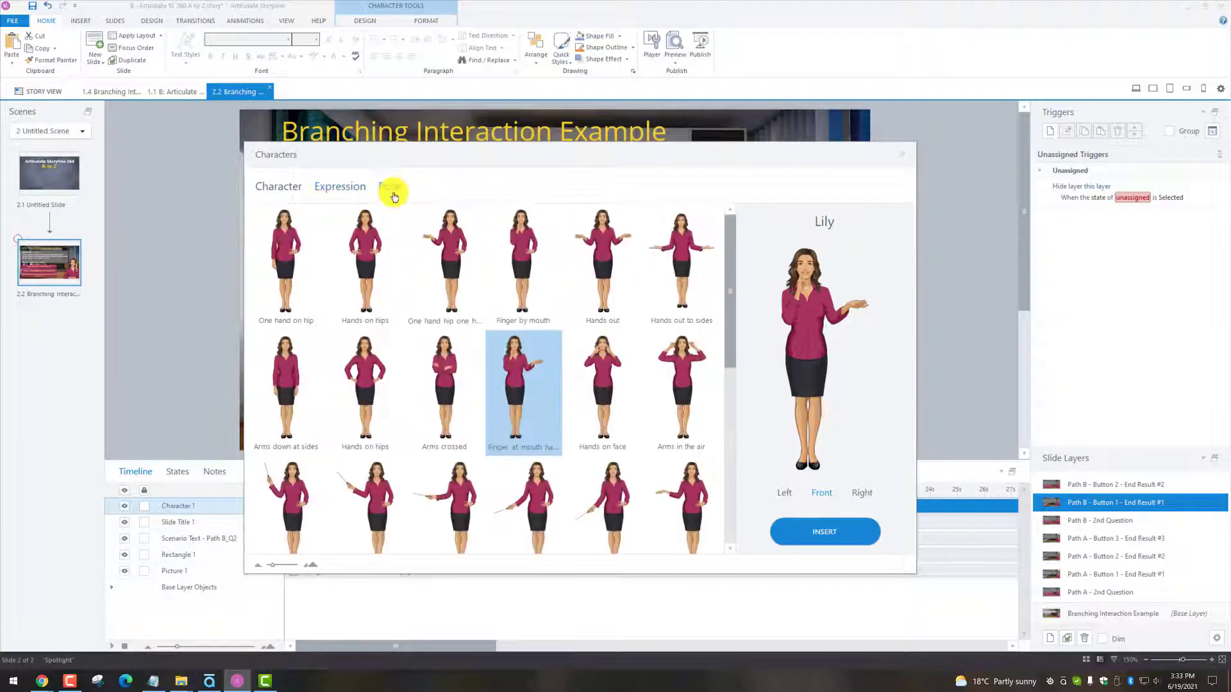
{"action": "left_click", "coordinate": [449, 375]}
{"action": "left_click", "coordinate": [827, 534]}
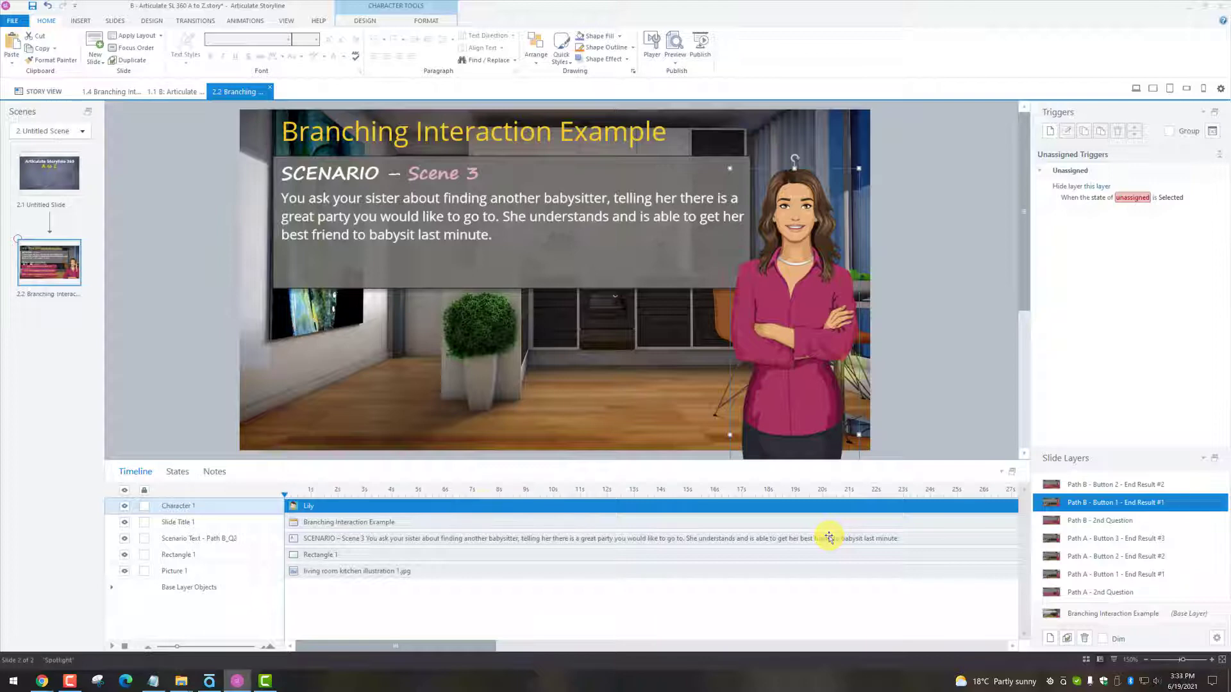
- Rename the layer's scenario text object as "Scenario Text - Path B_B1_End1"
{"action": "left_click", "coordinate": [200, 538]}
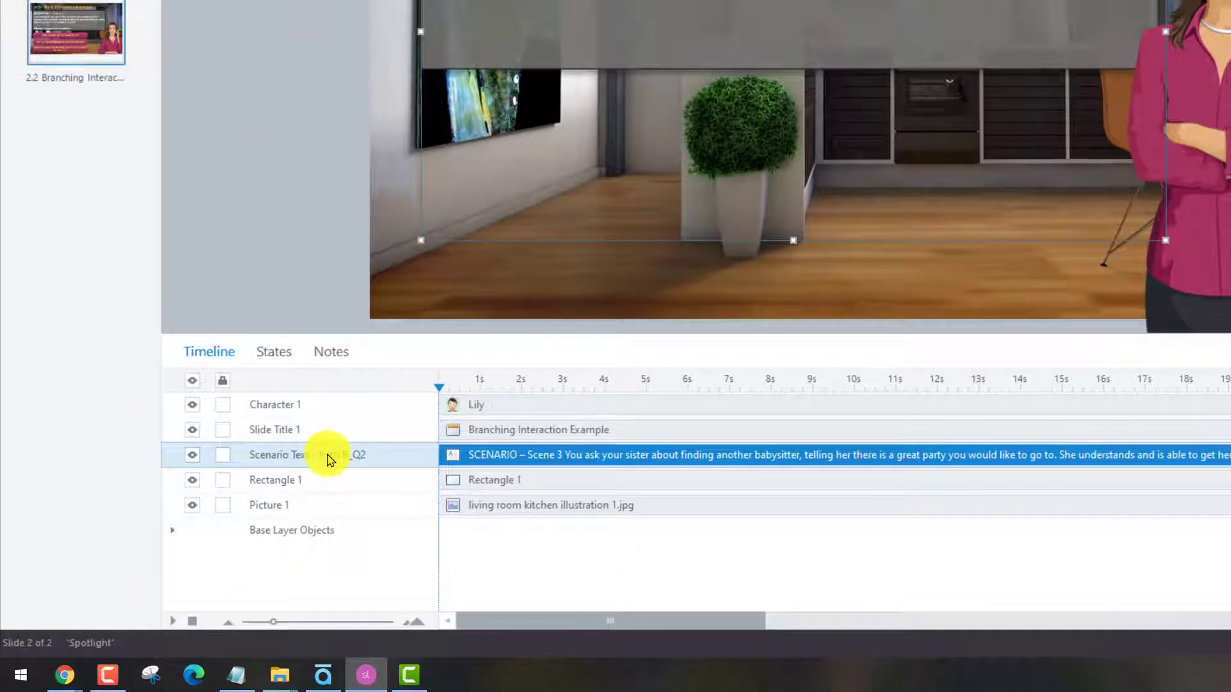
{"action": "right_click", "coordinate": [327, 460]}
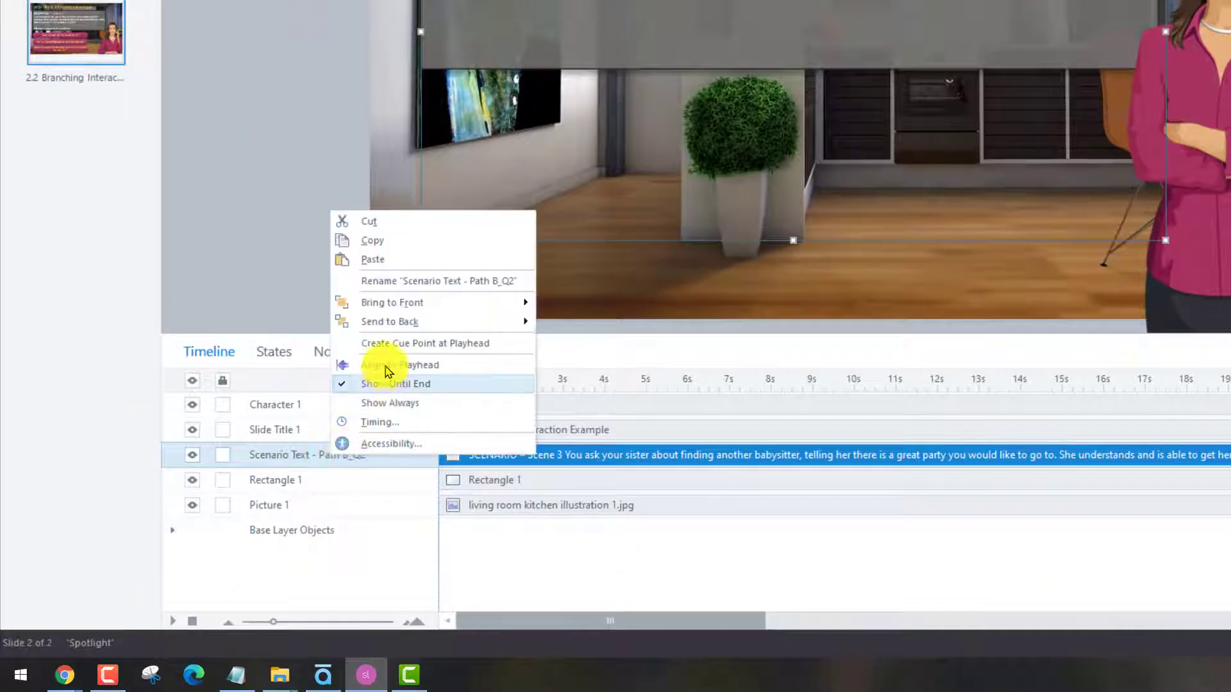
{"action": "left_click", "coordinate": [392, 282]}
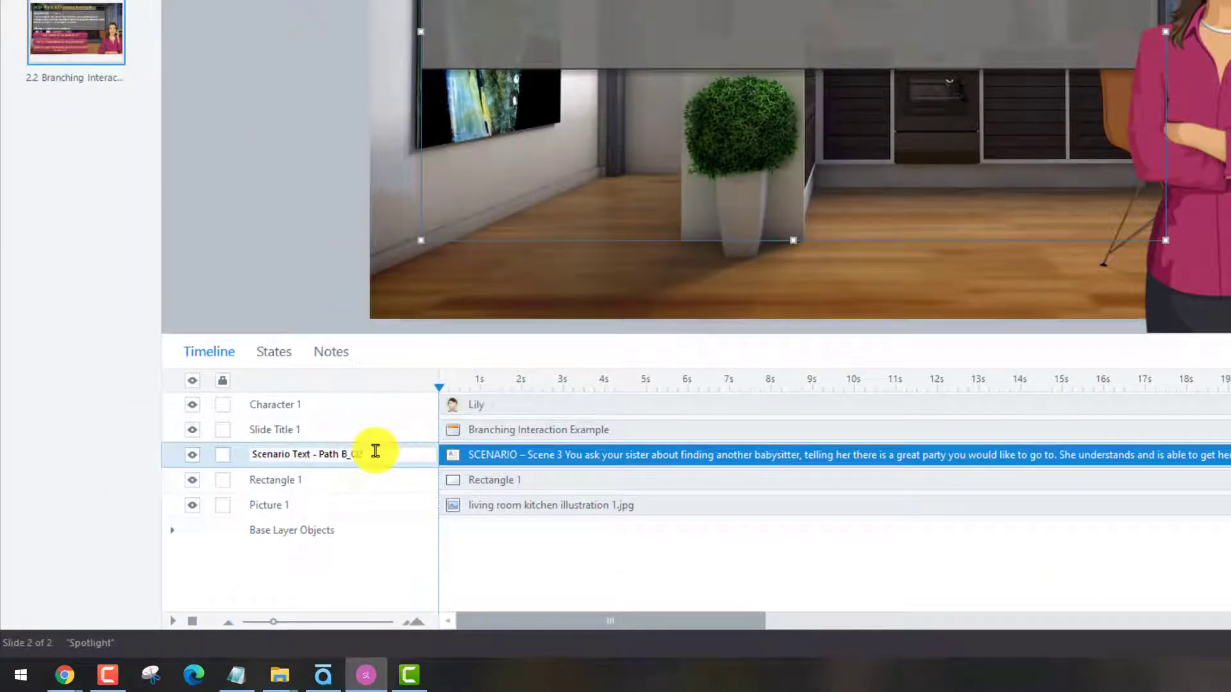
{"action": "left_click", "coordinate": [363, 453]}
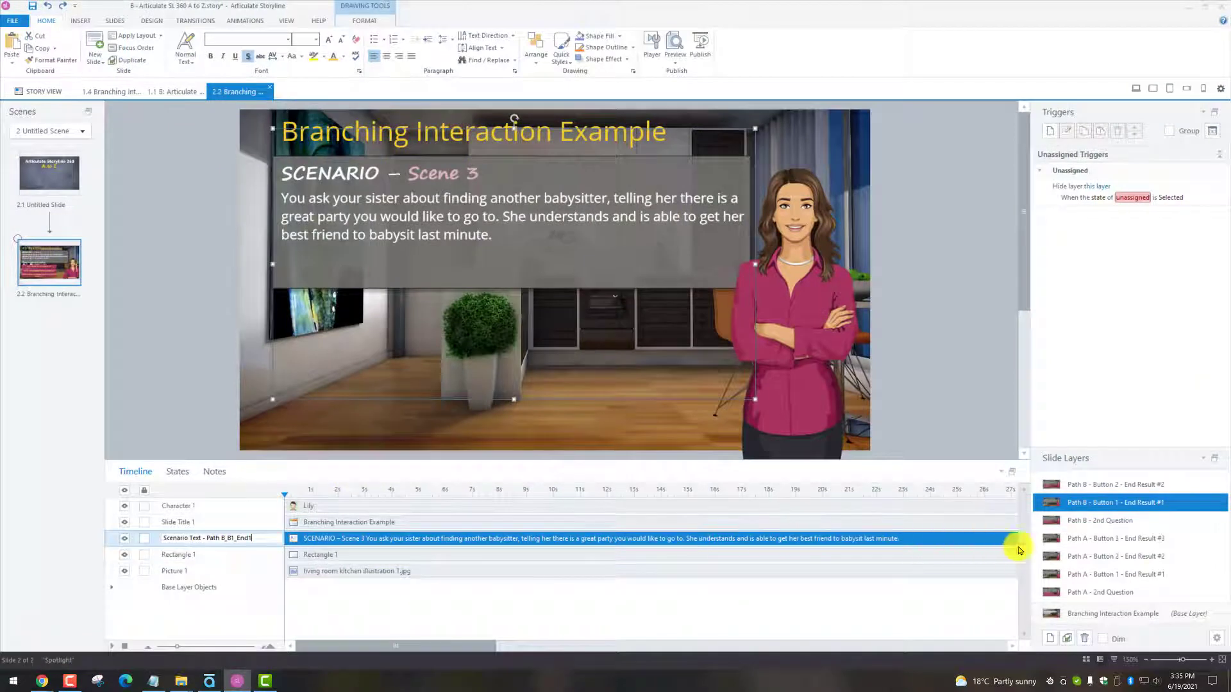
- Copy the Try Again button from the "Path A - Button 3 - End Result #3" layer onto the "Path B - Button 1 - End Result #1" layer
{"action": "left_click", "coordinate": [1075, 542]}
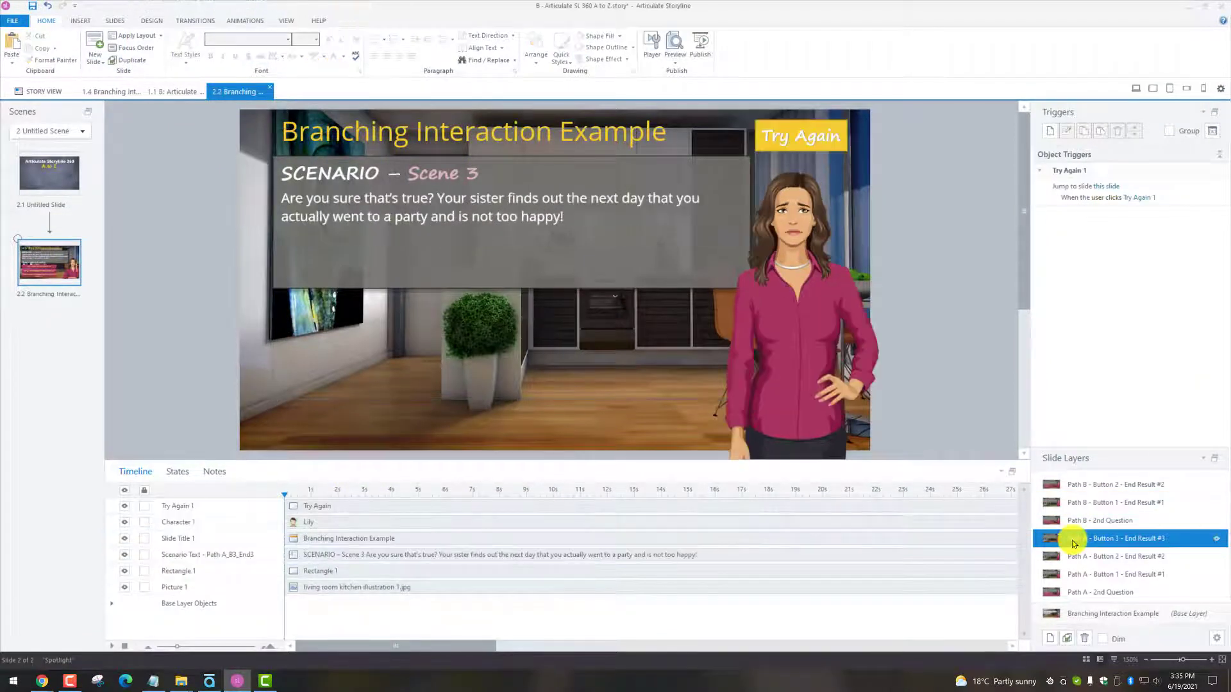
{"action": "left_click", "coordinate": [219, 508]}
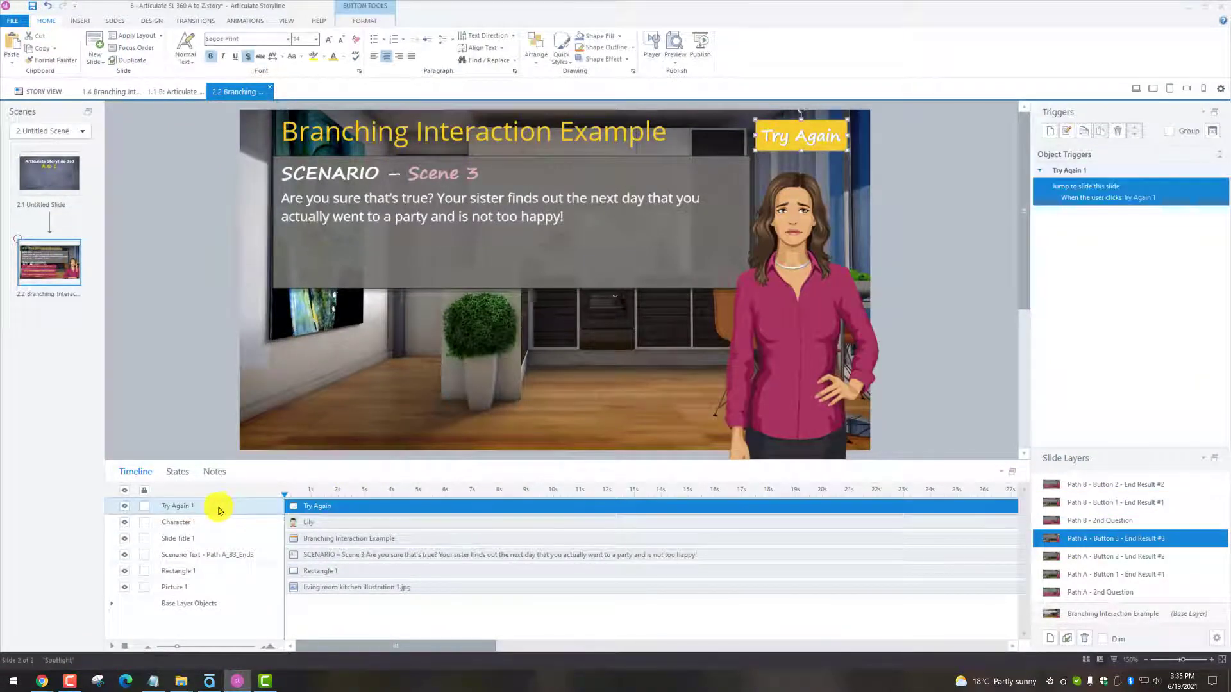
{"action": "left_click", "coordinate": [1061, 503]}
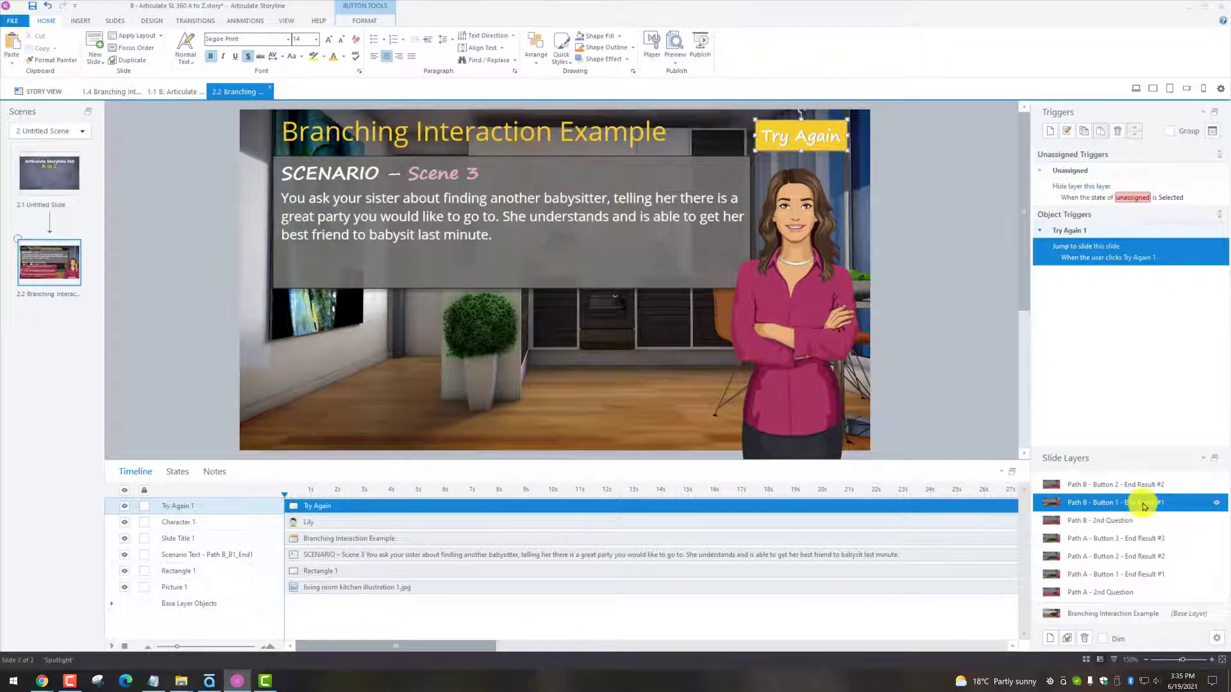
- Delete the unassigned "Hide layer this layer" trigger from the "Path B - Button 1 - End Result #1" layer
{"action": "left_click", "coordinate": [1124, 541]}
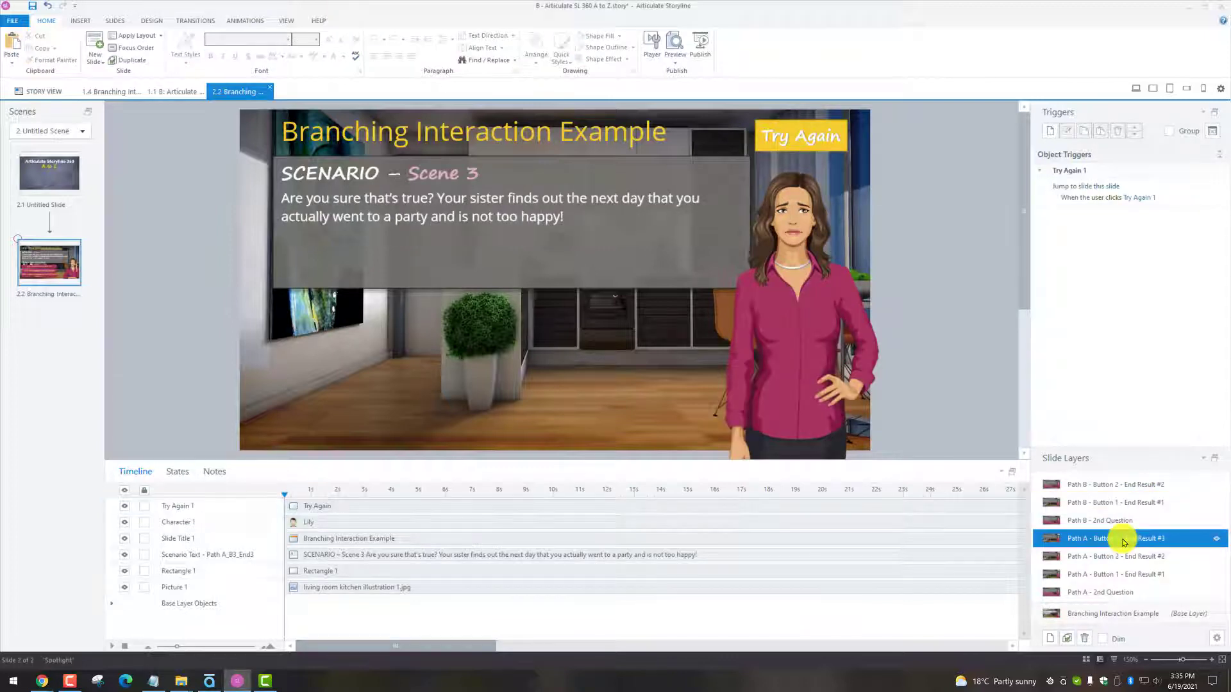
{"action": "left_click", "coordinate": [1125, 505]}
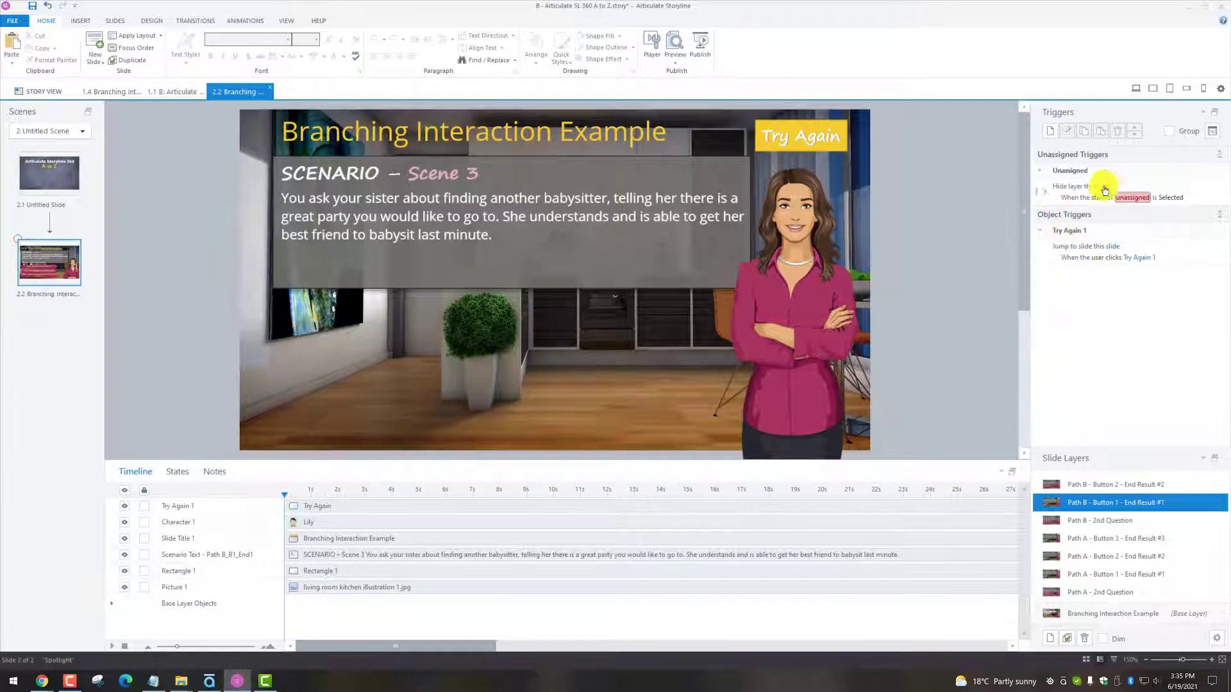
{"action": "left_click", "coordinate": [1204, 191]}
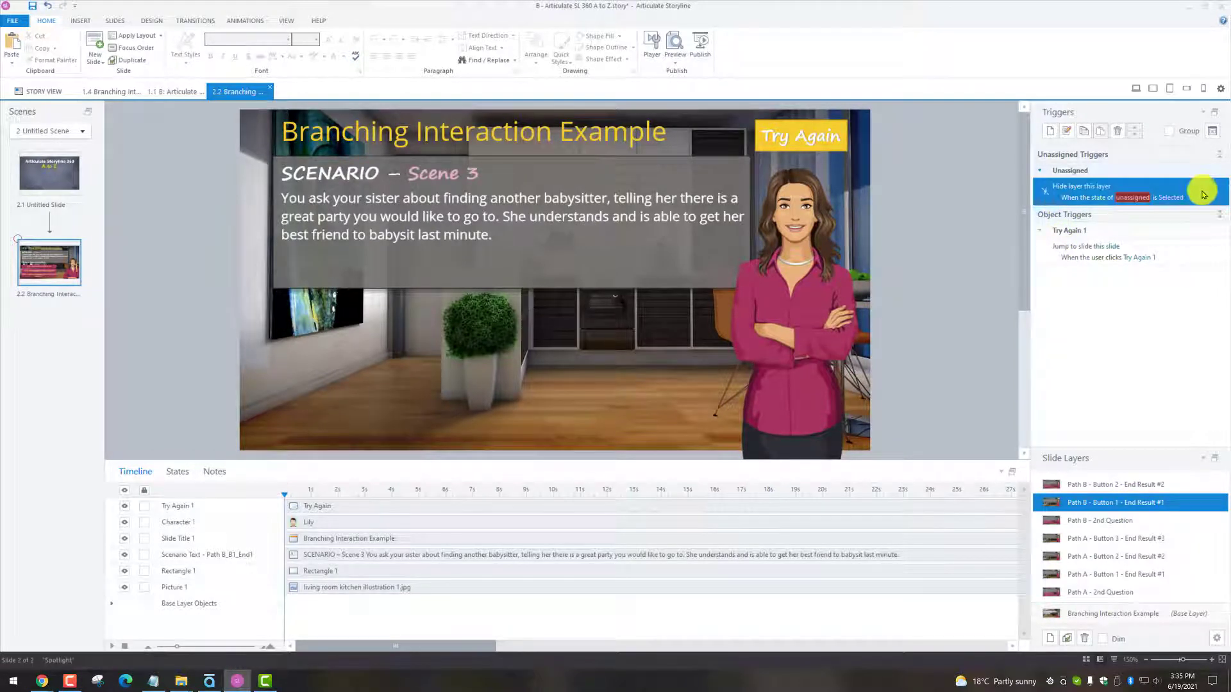
{"action": "left_click", "coordinate": [1117, 130]}
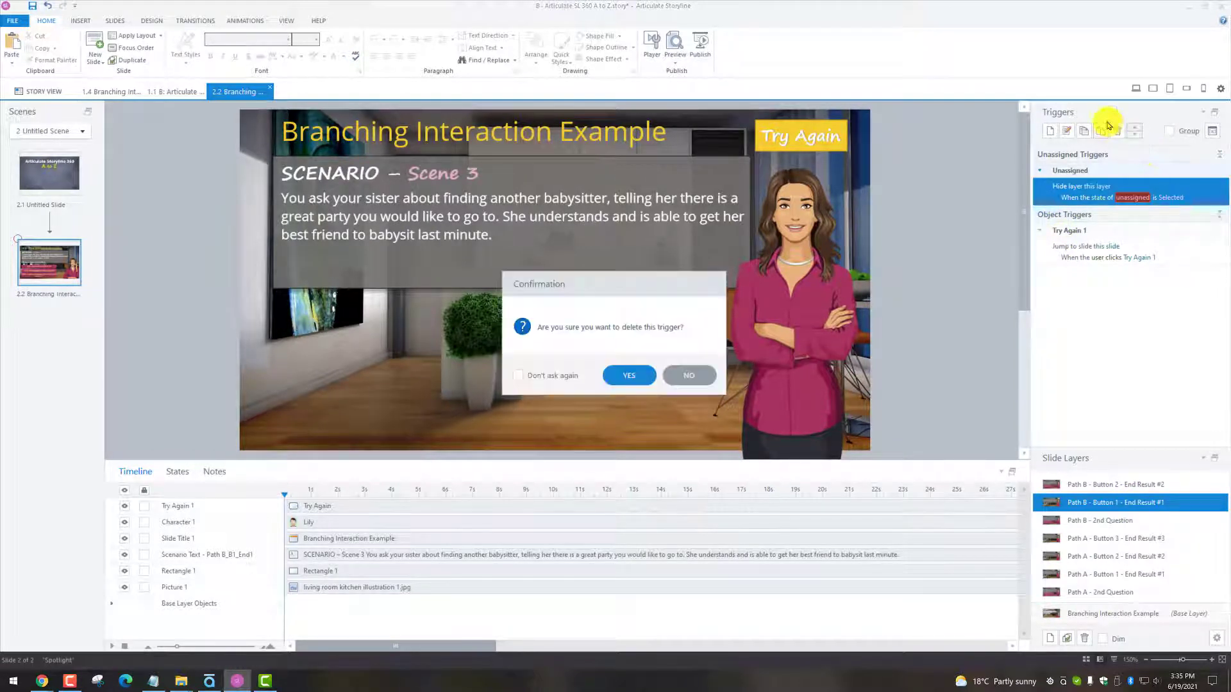
{"action": "left_click", "coordinate": [633, 373]}
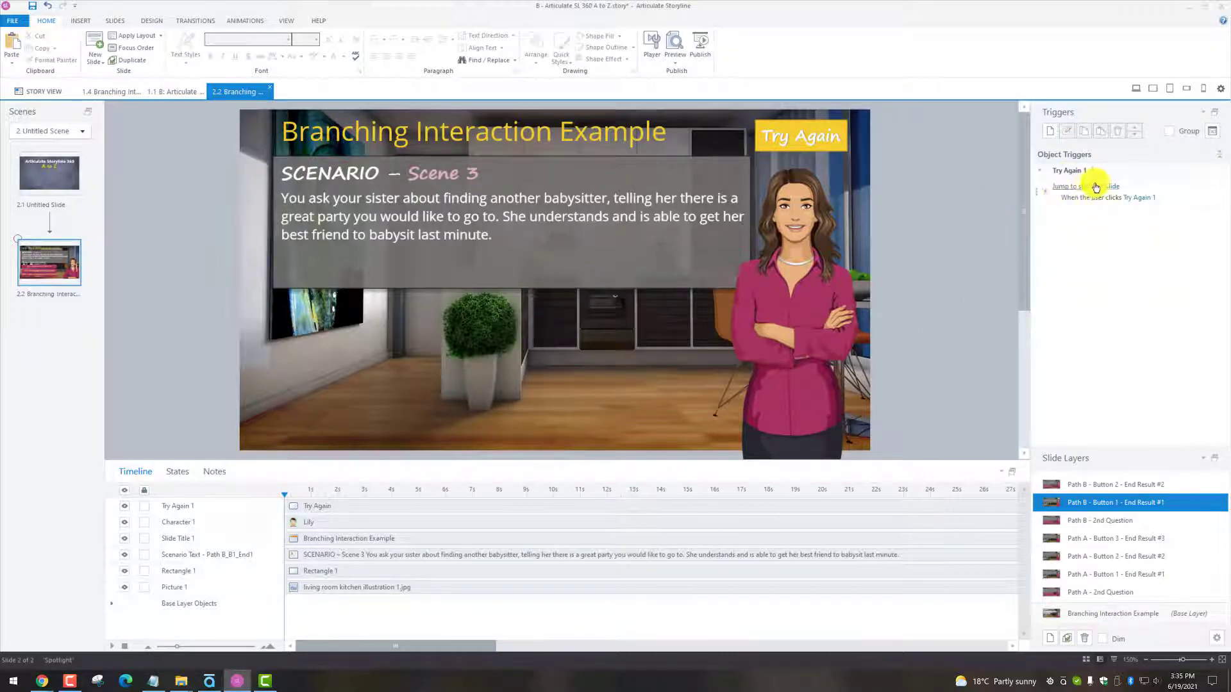